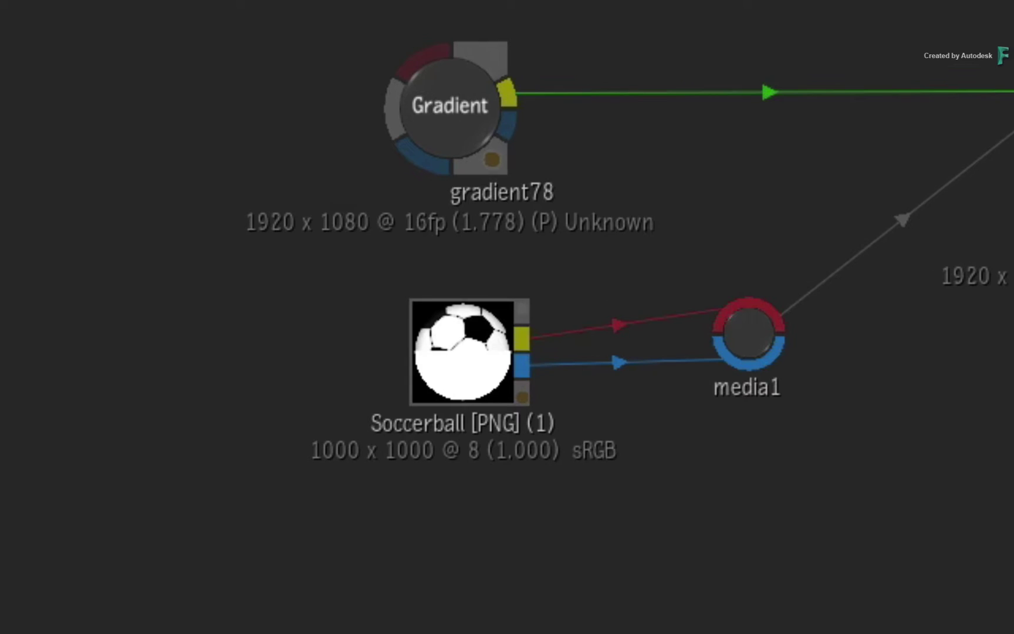
Nudge the Soccerball [PNG] node a short distance left in the Batch schematic
drag(466, 332, 449, 329)
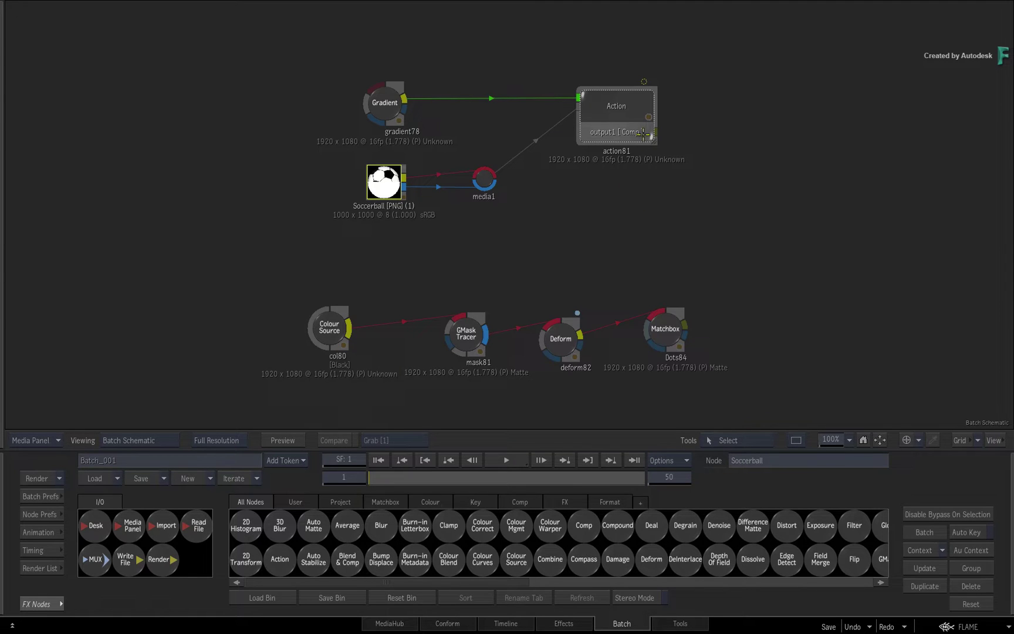
Open action81's editor, scrub to preview the spinning ball, and select the soccer ball
double_click(618, 98)
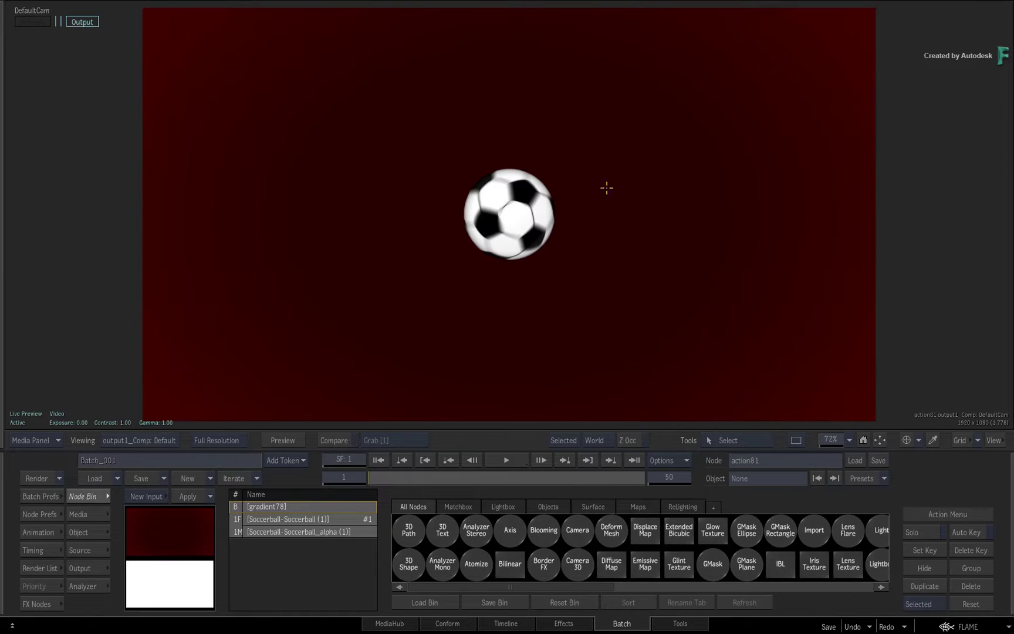
drag(374, 477, 541, 467)
drag(415, 462, 342, 477)
click(510, 191)
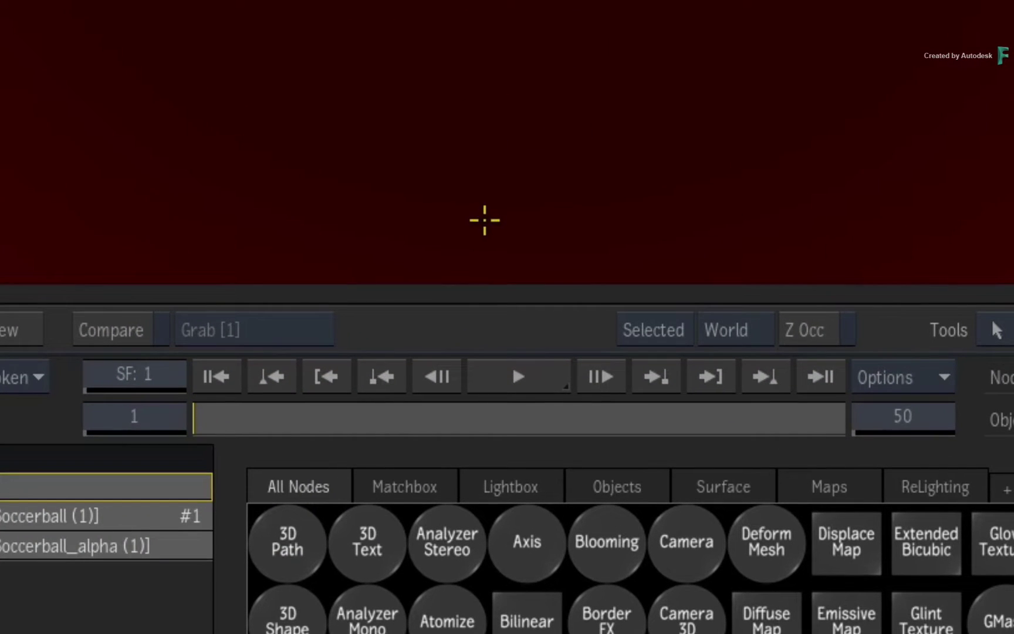
Draw a motion curve with a high arc, a dip past the ball, and a rise toward the right
right_click(295, 30)
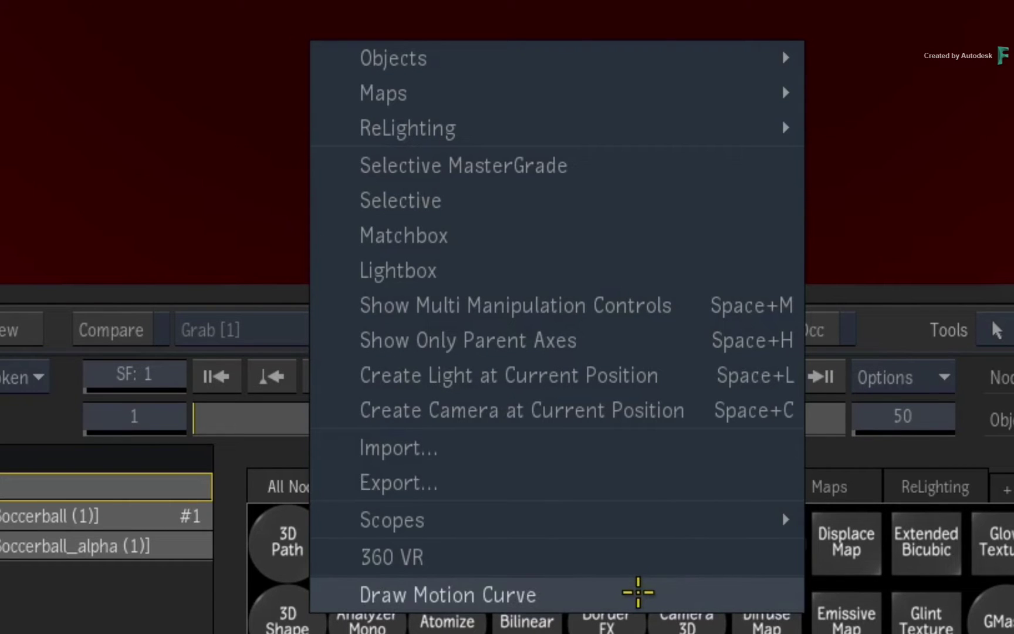
click(638, 593)
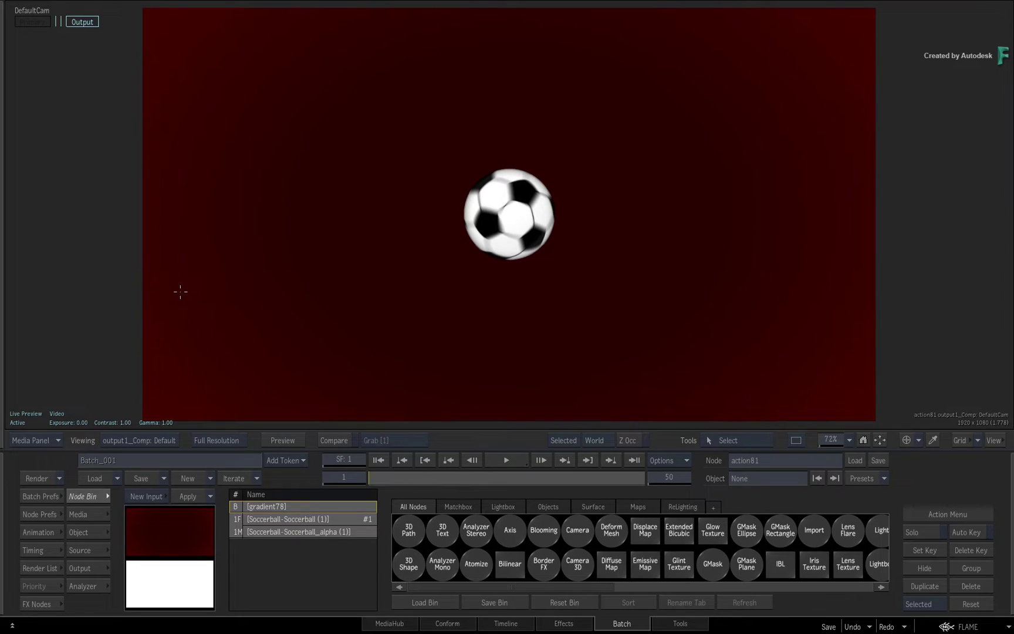
mouse_move(233, 126)
mouse_down()
mouse_move(289, 120)
mouse_move(338, 238)
mouse_up()
mouse_move(403, 193)
mouse_down()
mouse_move(489, 200)
mouse_move(516, 295)
mouse_move(586, 209)
mouse_move(667, 223)
mouse_up()
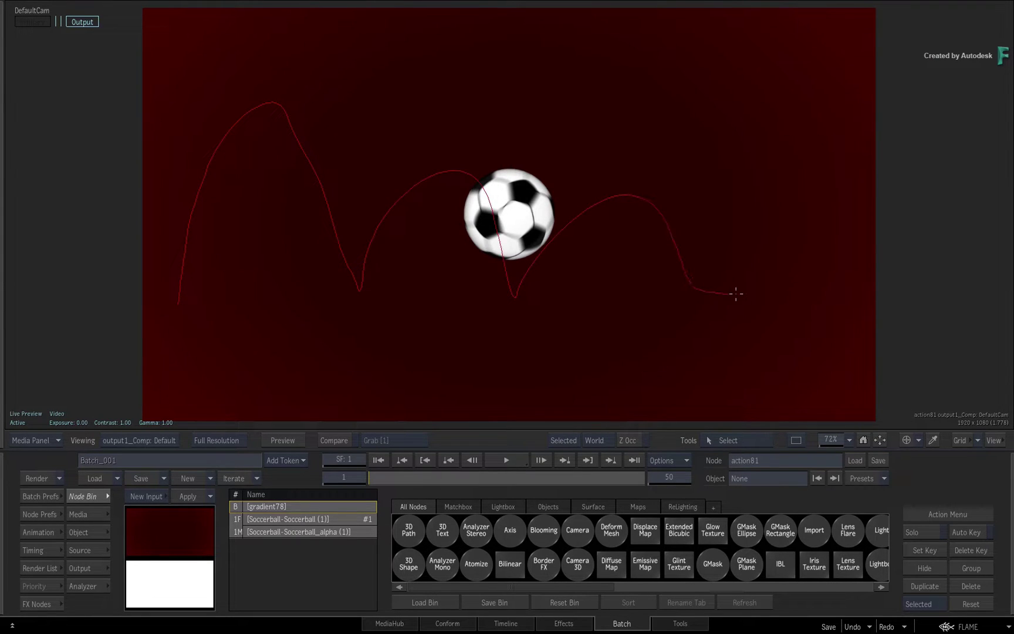
mouse_move(736, 293)
mouse_down()
mouse_move(896, 278)
mouse_move(891, 287)
mouse_up()
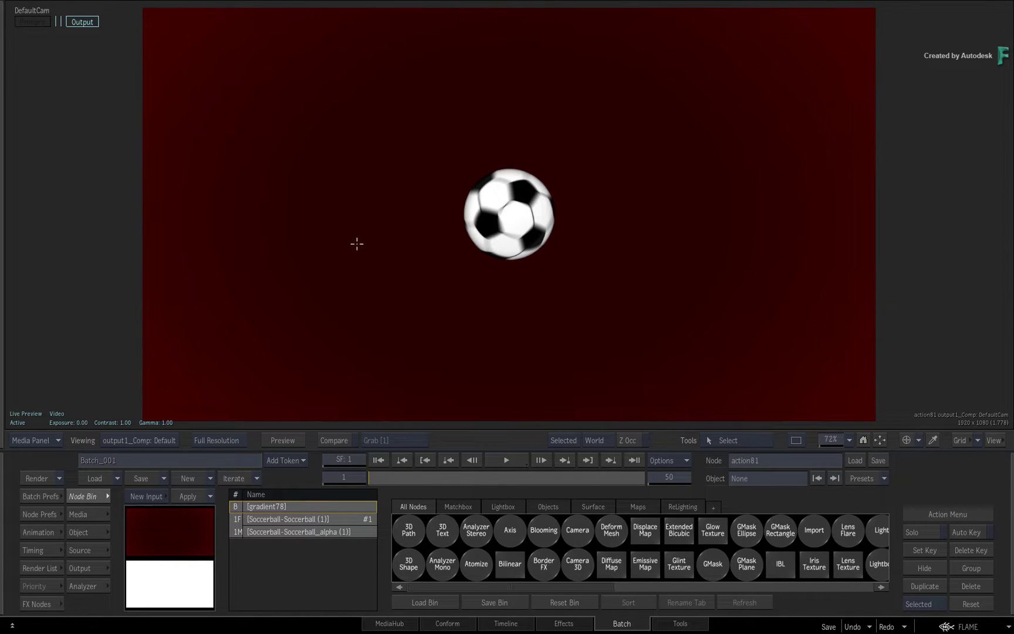
right_click(332, 222)
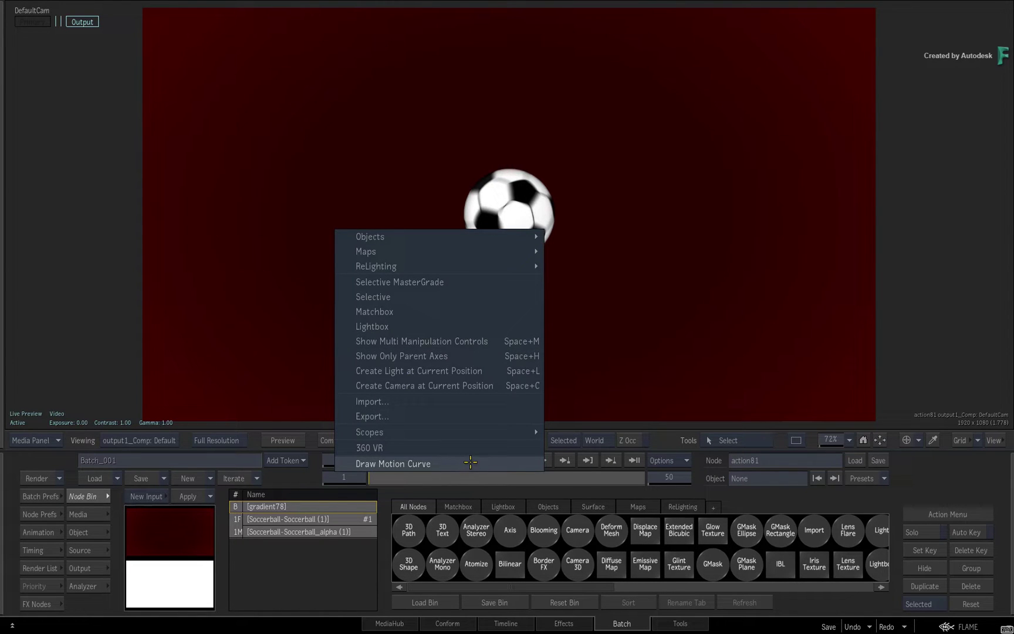
click(672, 435)
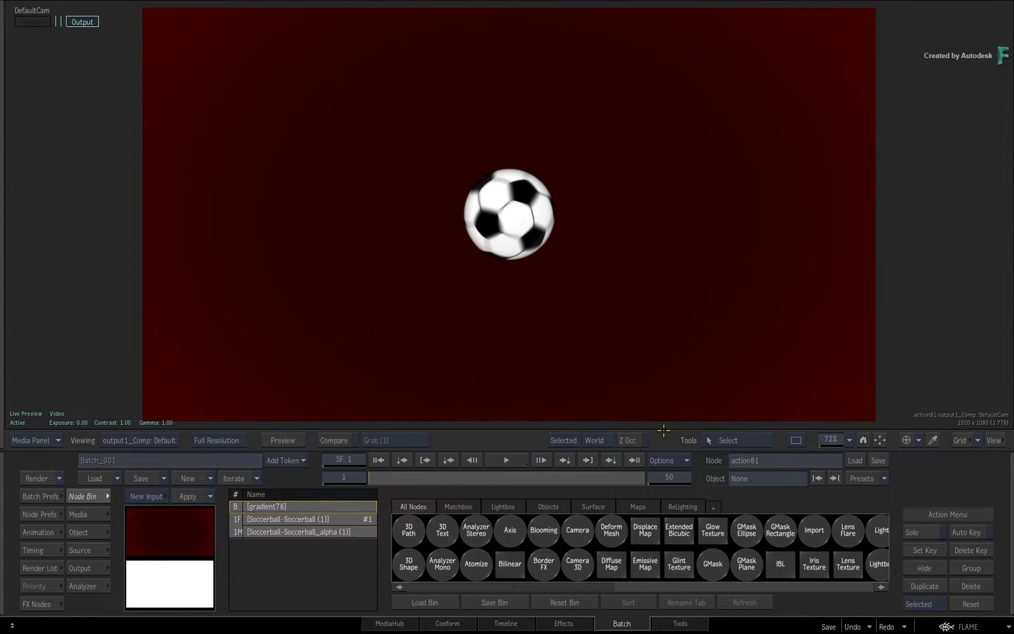
Select the ball and apply Motion Curve X and Y to axis1's Position X and Y
click(510, 227)
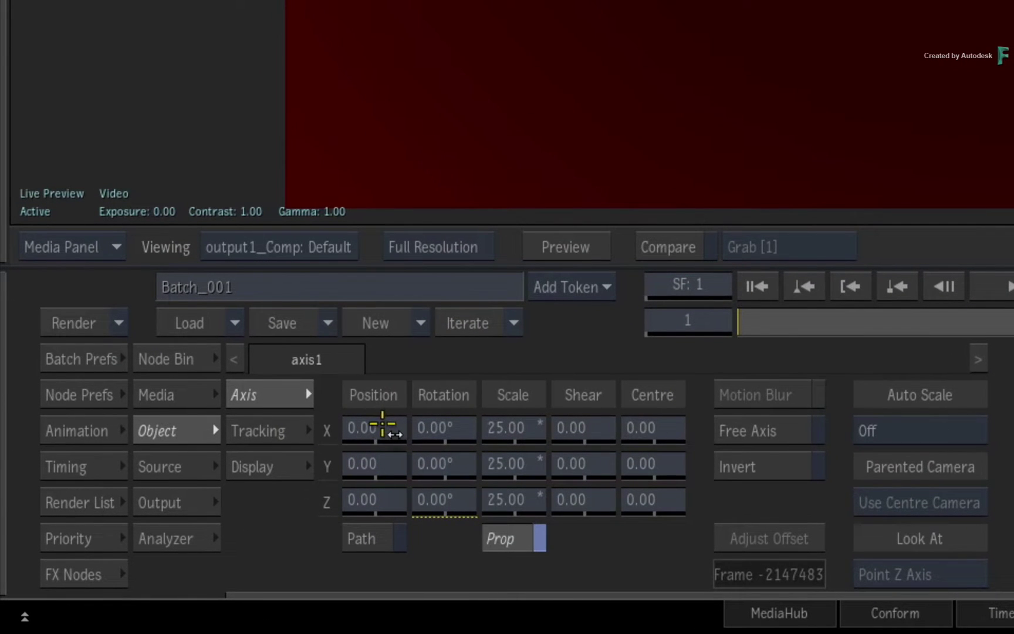
right_click(382, 427)
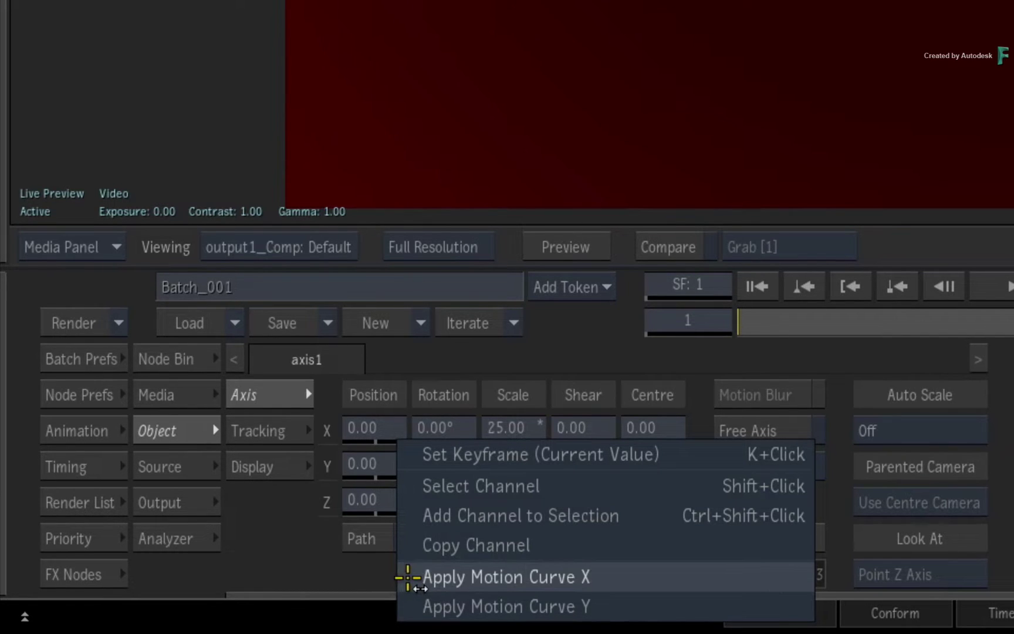
click(405, 578)
right_click(362, 468)
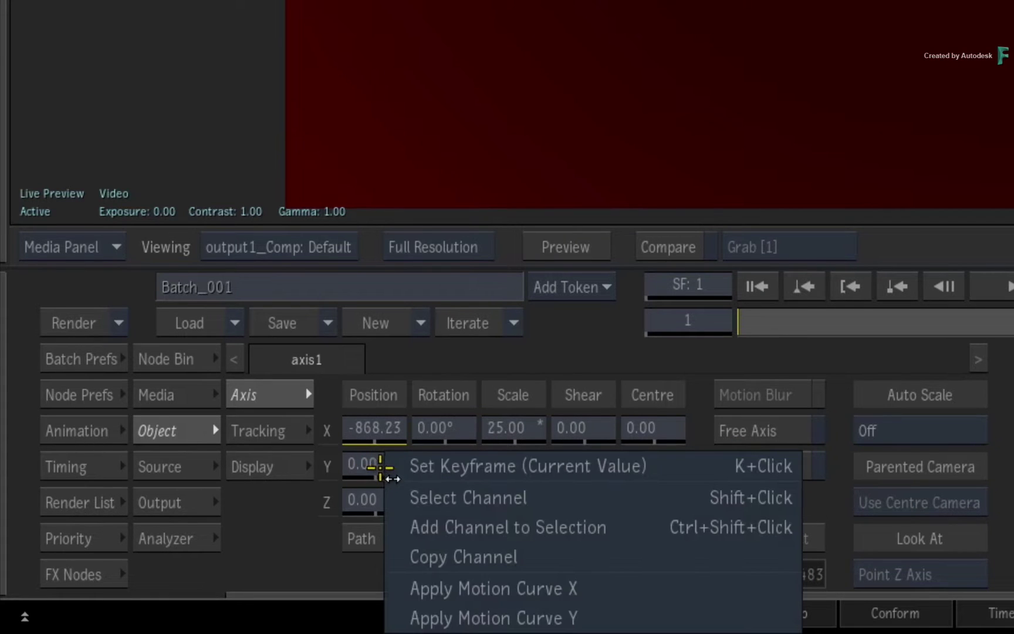
click(411, 617)
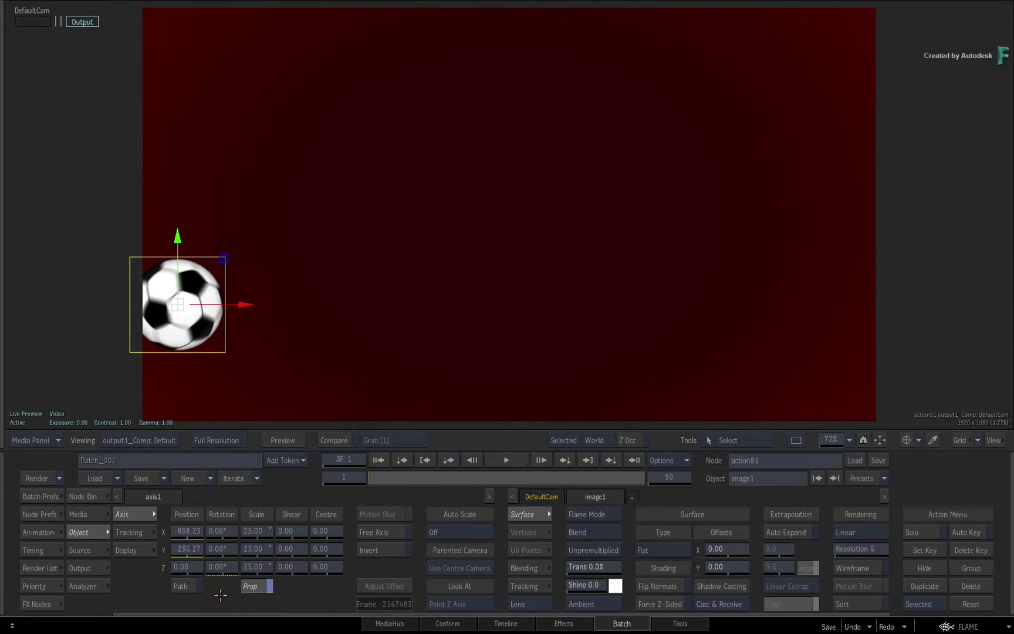
Switch the playback mode to Loop and play the ball's path animation
click(531, 461)
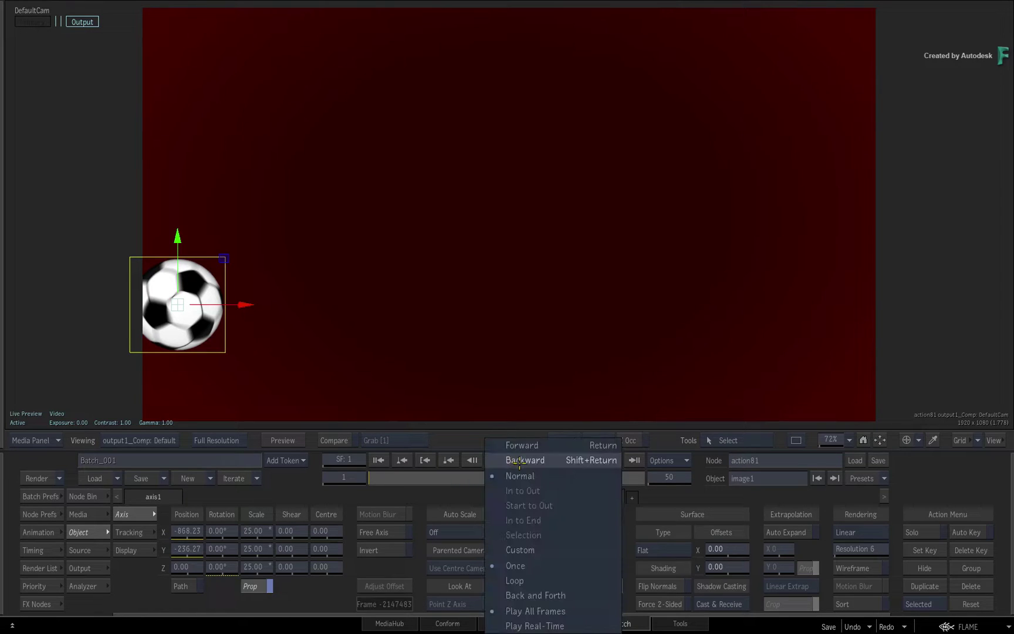
click(531, 580)
click(505, 461)
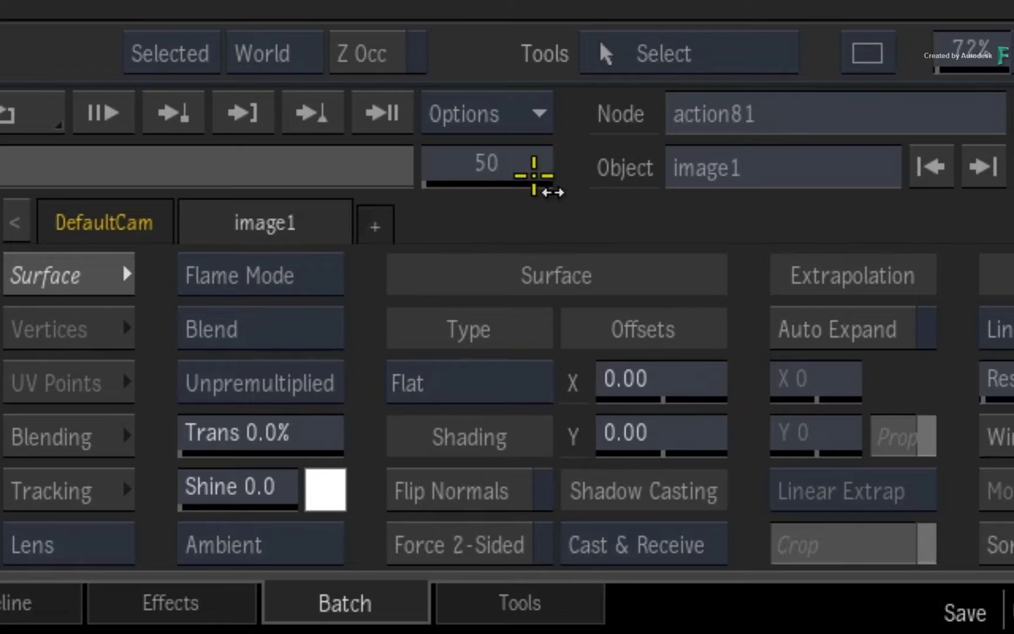
Set the end frame to 100 and reapply the motion curve to Position Y
click(493, 169)
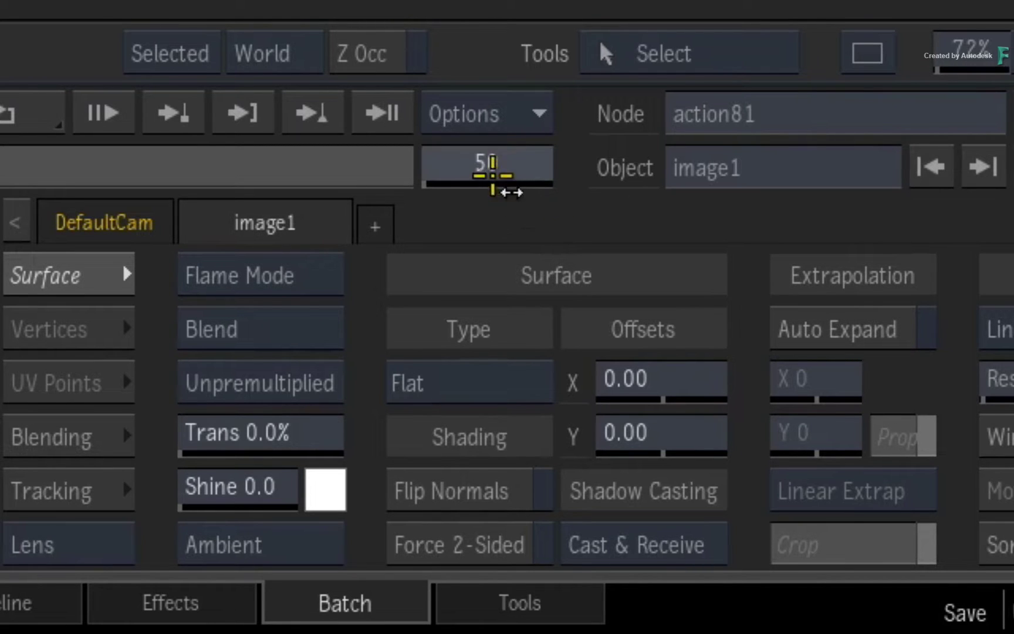
text(100)
key(Return)
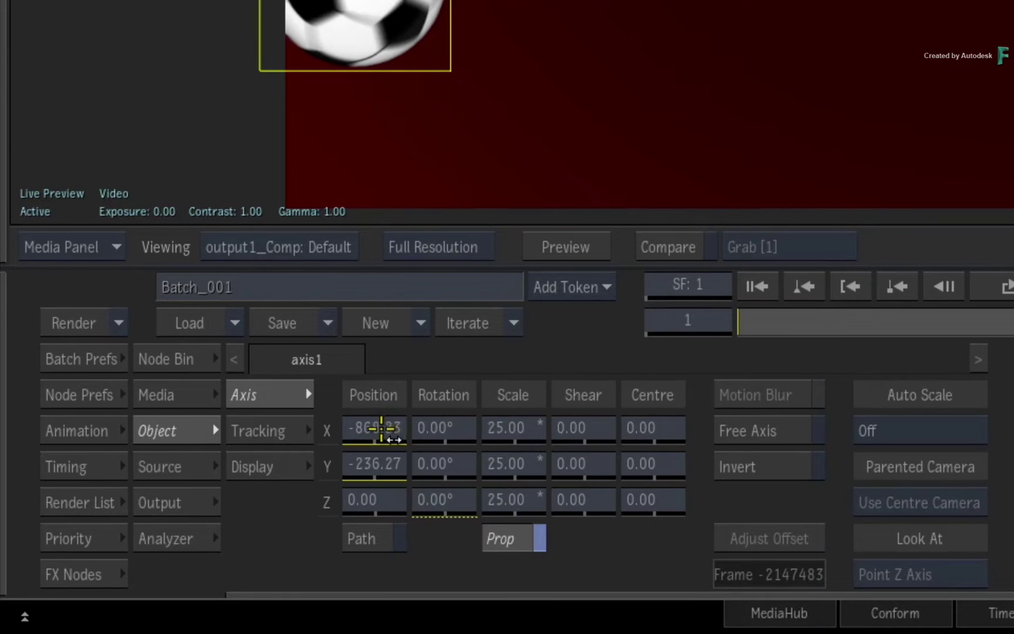
right_click(382, 427)
right_click(378, 473)
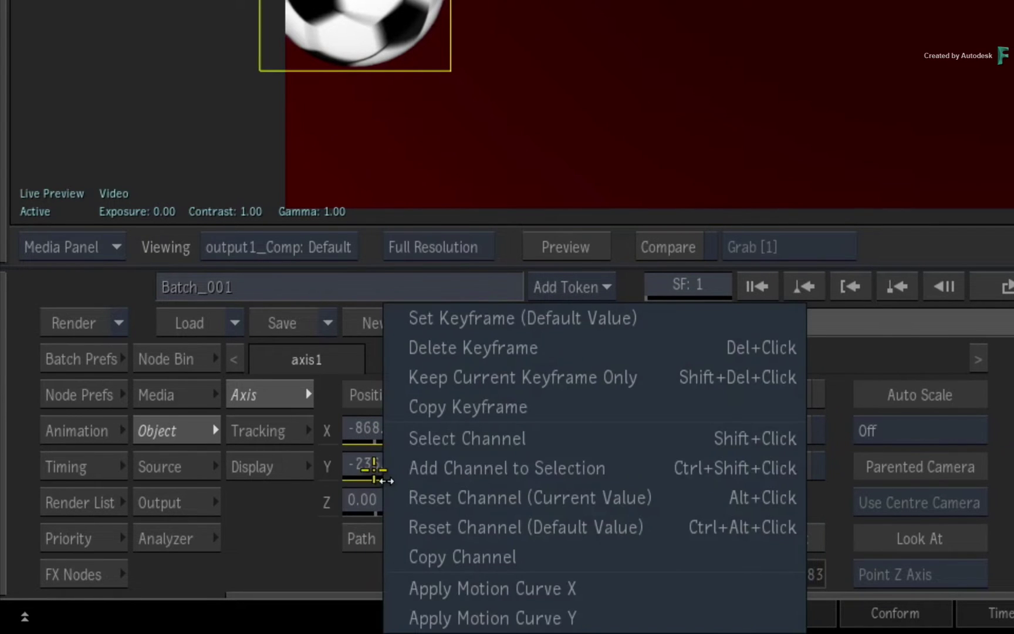
click(464, 607)
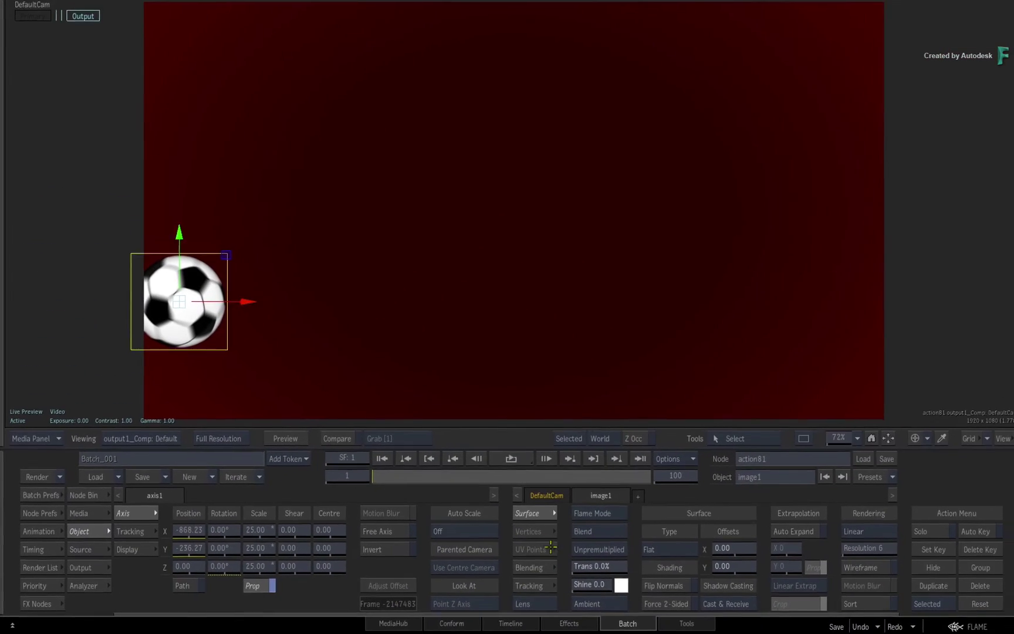
Play the 100-frame animation, stop, rewind to frame 1, and play again
click(503, 459)
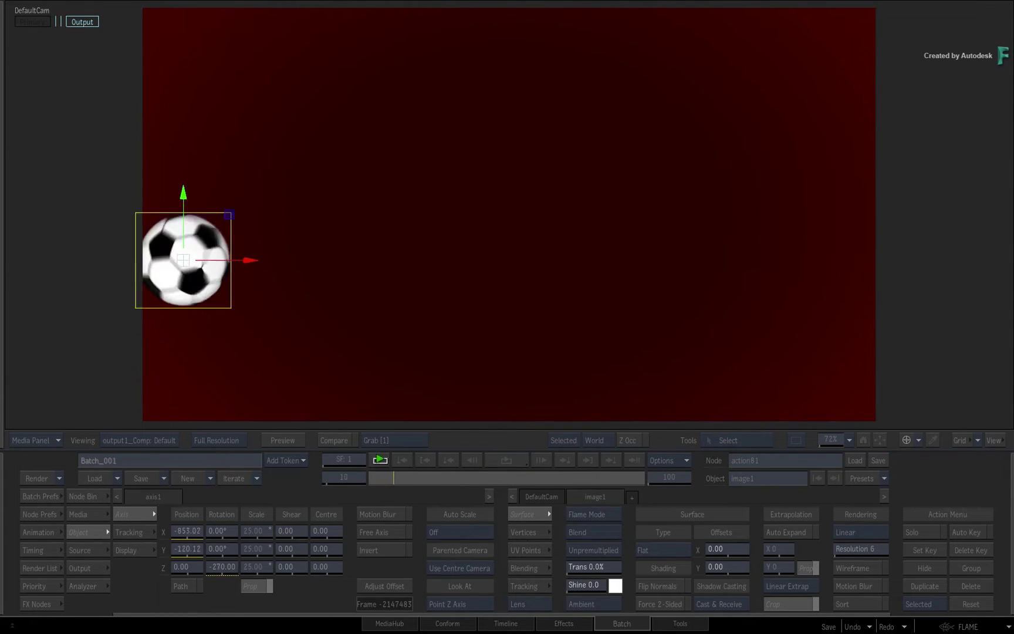
click(382, 461)
click(381, 460)
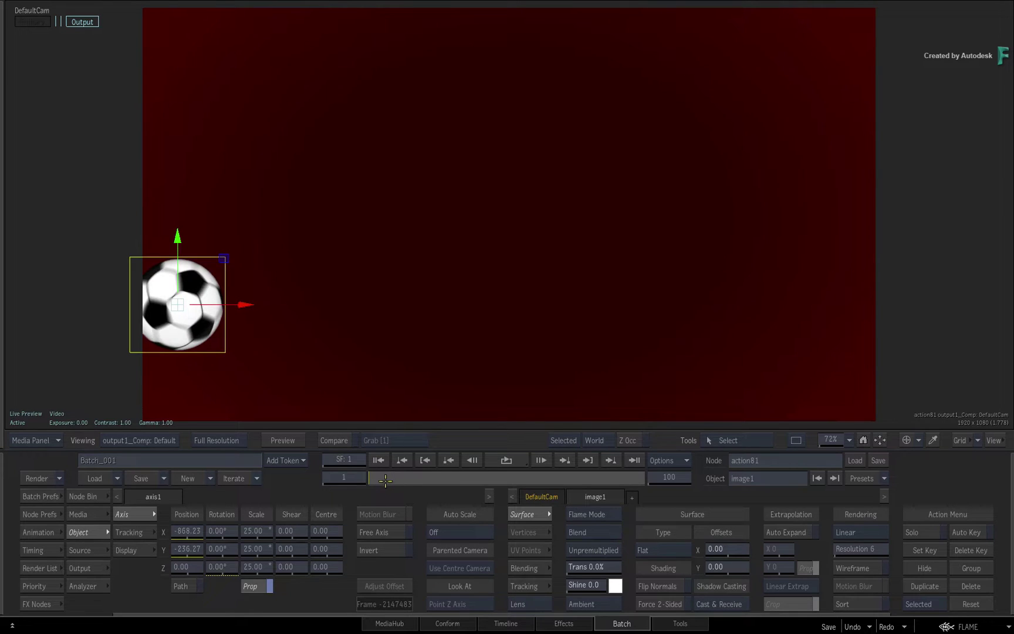
click(471, 460)
Exit Action and show the deform82 node's result in the Result Viewer with F4
key(Escape)
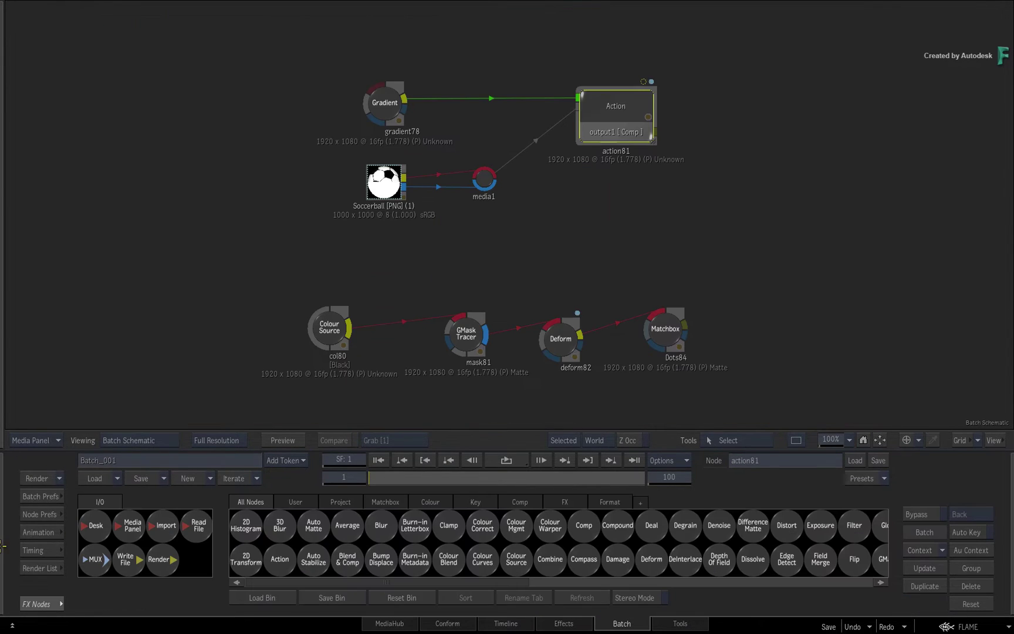
click(561, 340)
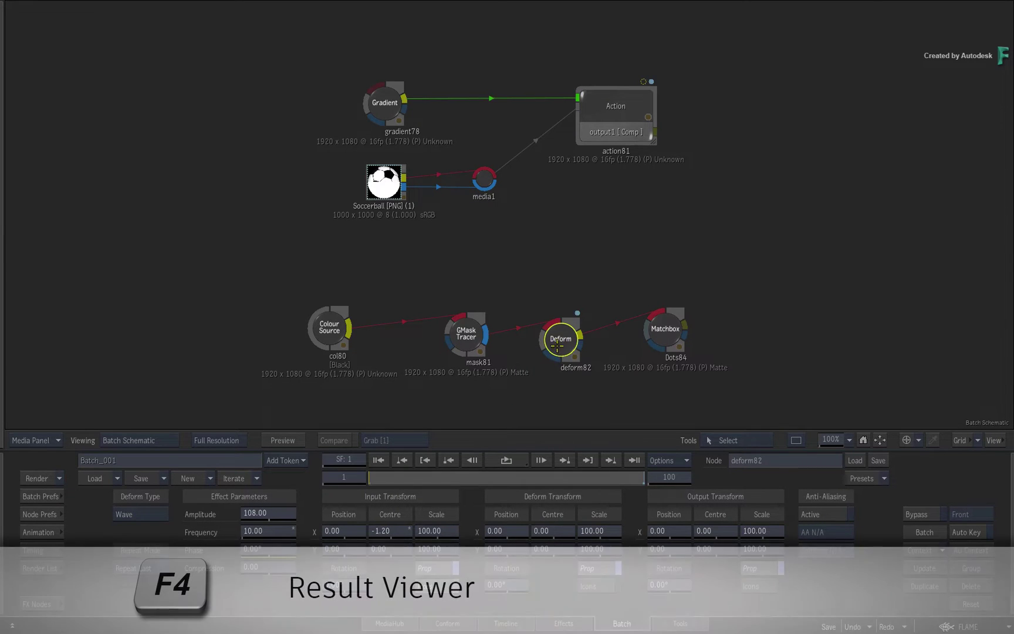
key(F4)
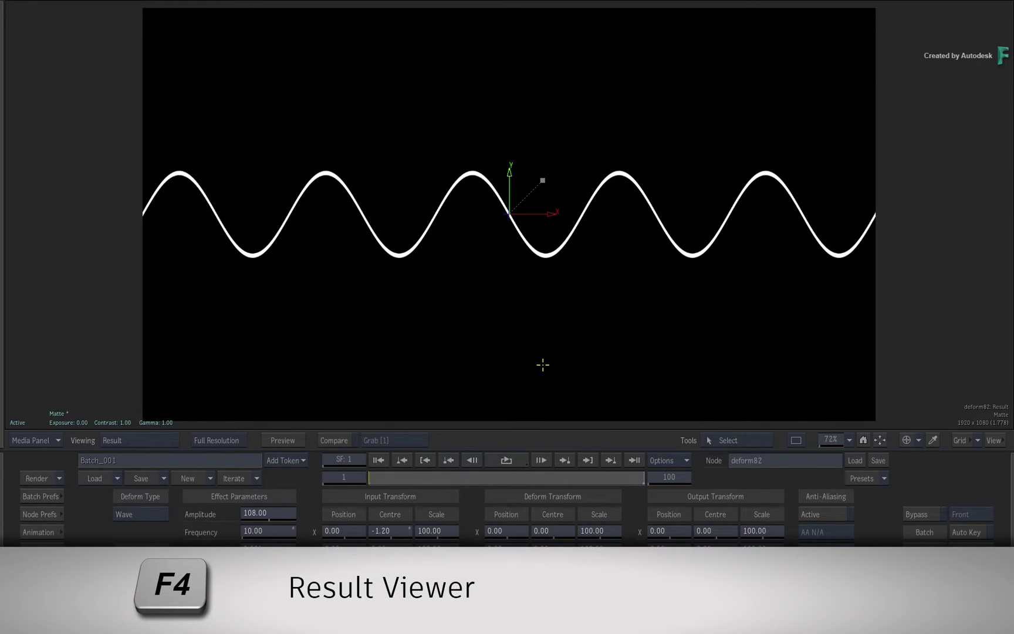
Scrub and play the wave to watch its Phase animate upward from 0°
click(371, 476)
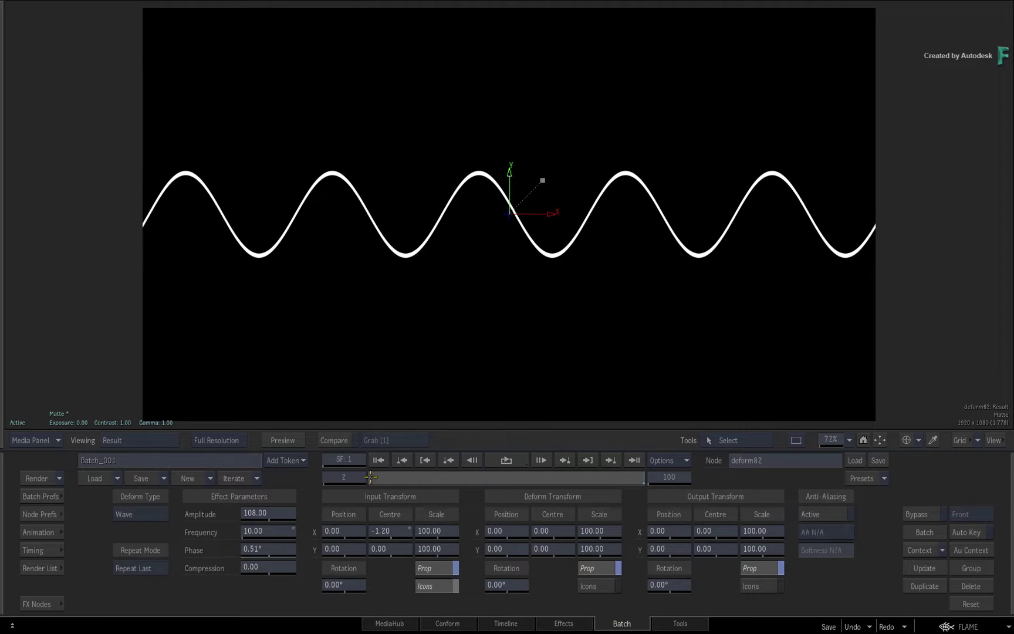
drag(371, 476, 607, 452)
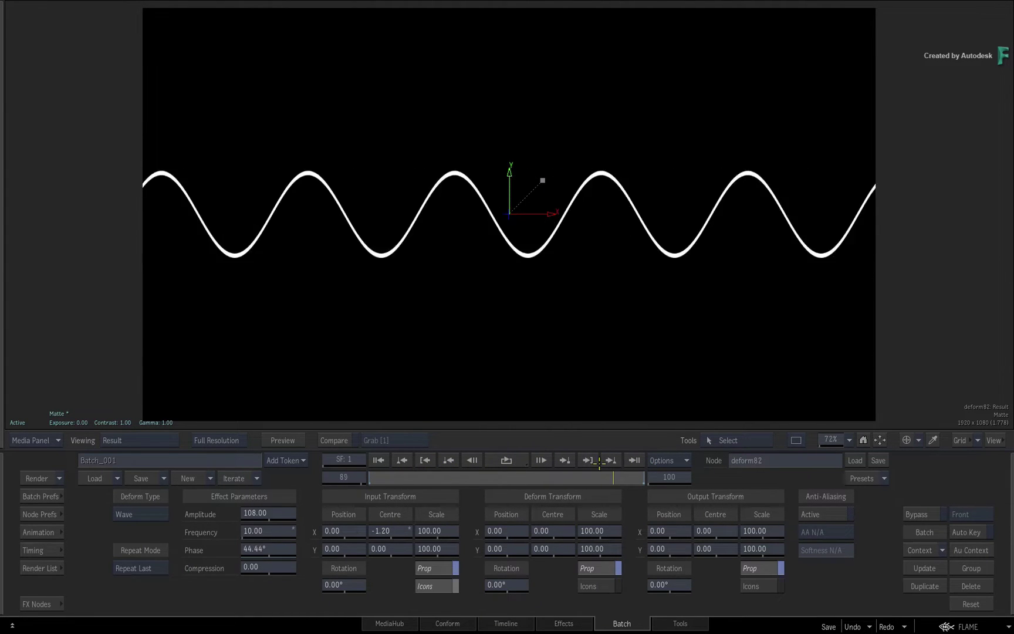
key(space)
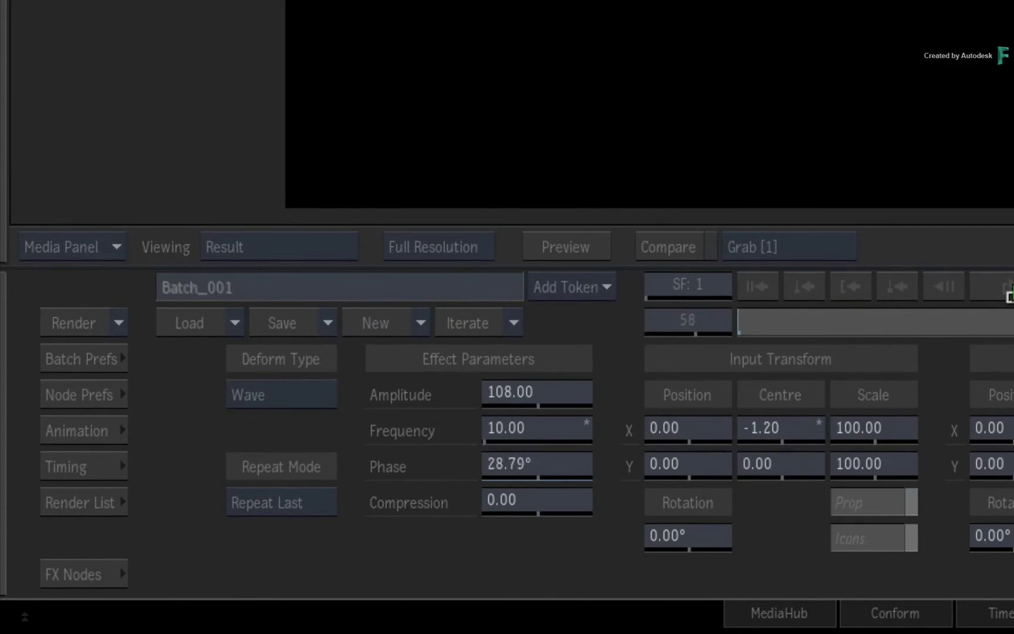
key(space)
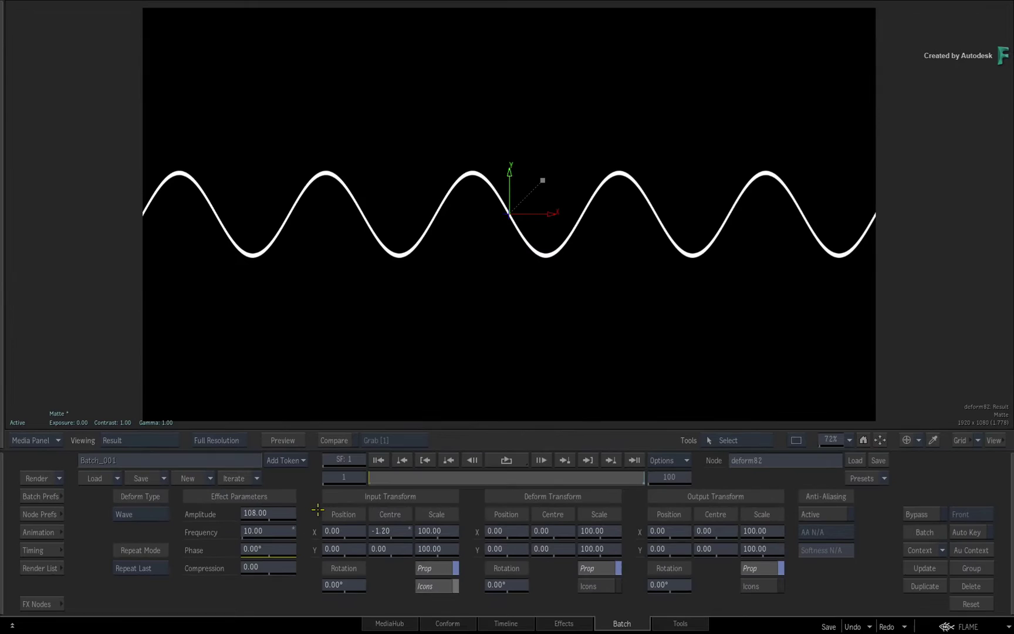
click(541, 459)
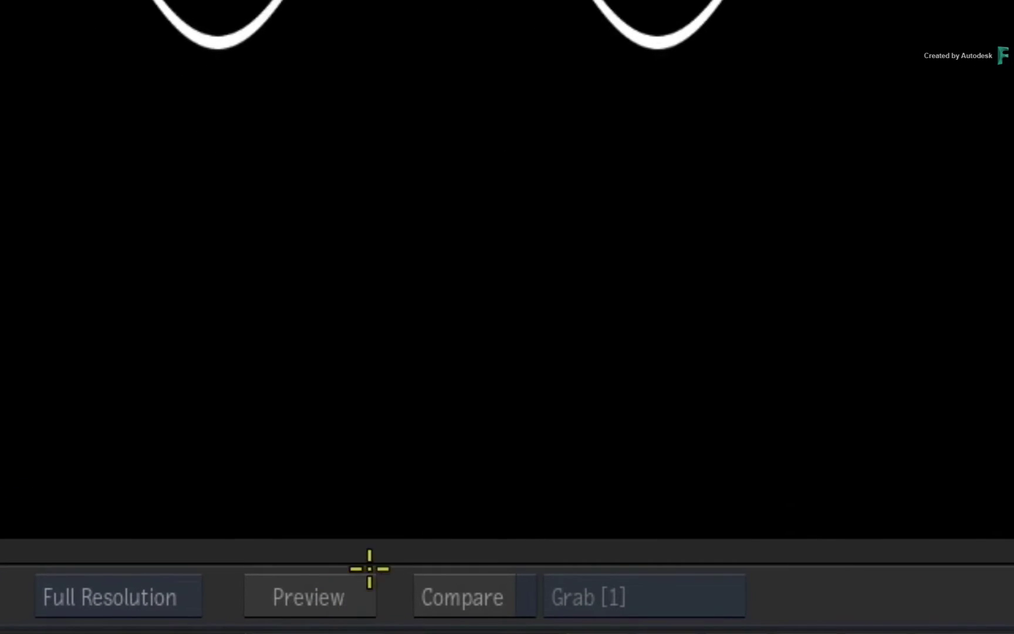
Start a new motion curve and sketch an arching up-and-down stroke across the wave
right_click(361, 205)
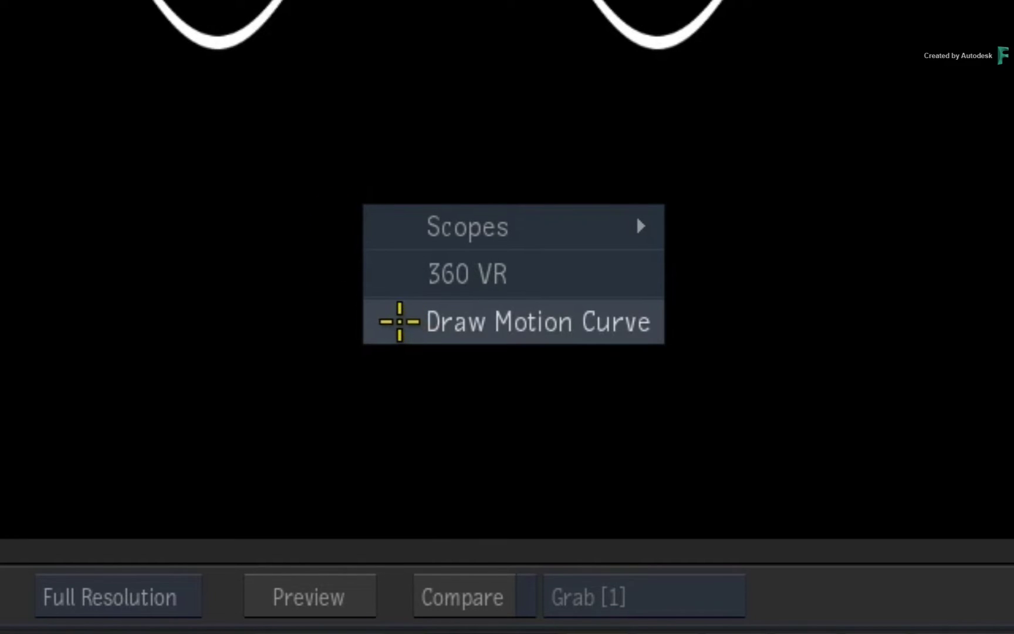
click(400, 321)
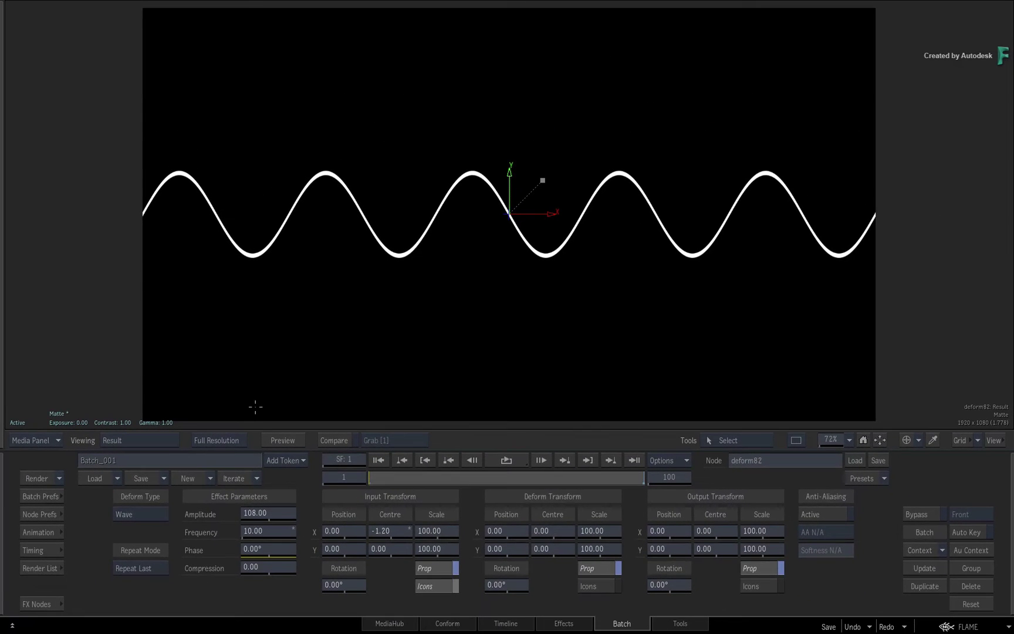
mouse_move(273, 45)
mouse_down()
mouse_move(313, 85)
mouse_move(330, 389)
mouse_move(346, 101)
mouse_move(366, 43)
mouse_move(398, 157)
mouse_move(414, 338)
mouse_move(419, 147)
mouse_up()
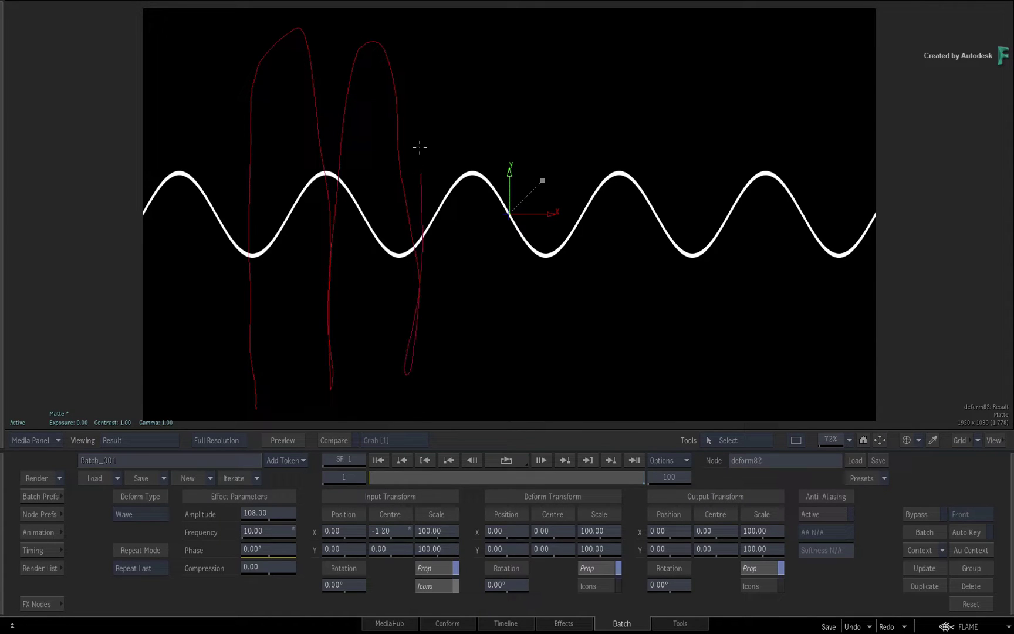
mouse_move(467, 172)
mouse_down()
mouse_move(494, 392)
mouse_move(497, 252)
mouse_move(528, 119)
mouse_move(578, 252)
mouse_move(607, 373)
mouse_move(577, 99)
mouse_move(643, 140)
mouse_move(675, 319)
mouse_move(658, 342)
mouse_move(669, 133)
mouse_move(740, 154)
mouse_move(742, 312)
mouse_up()
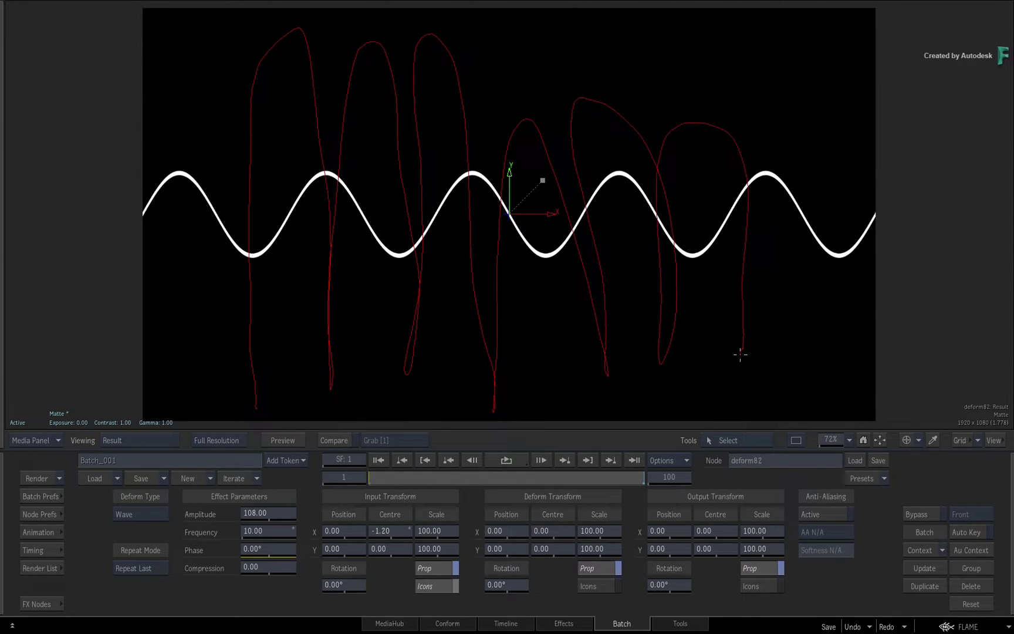
drag(740, 354, 748, 349)
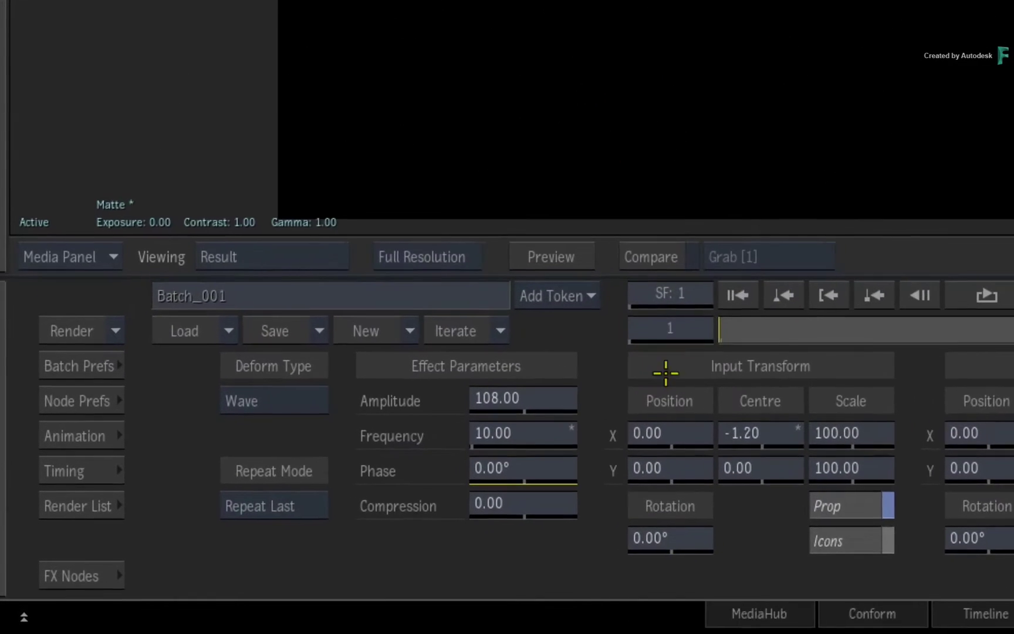
Apply Motion Curve Y to the wave's Amplitude and play back the animated wave
right_click(558, 392)
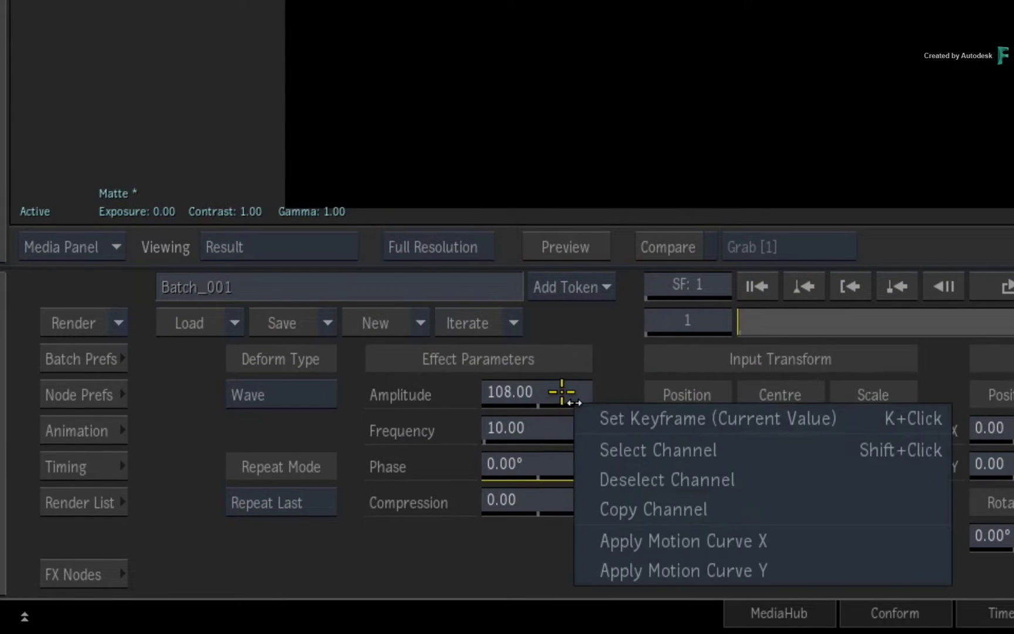
click(806, 570)
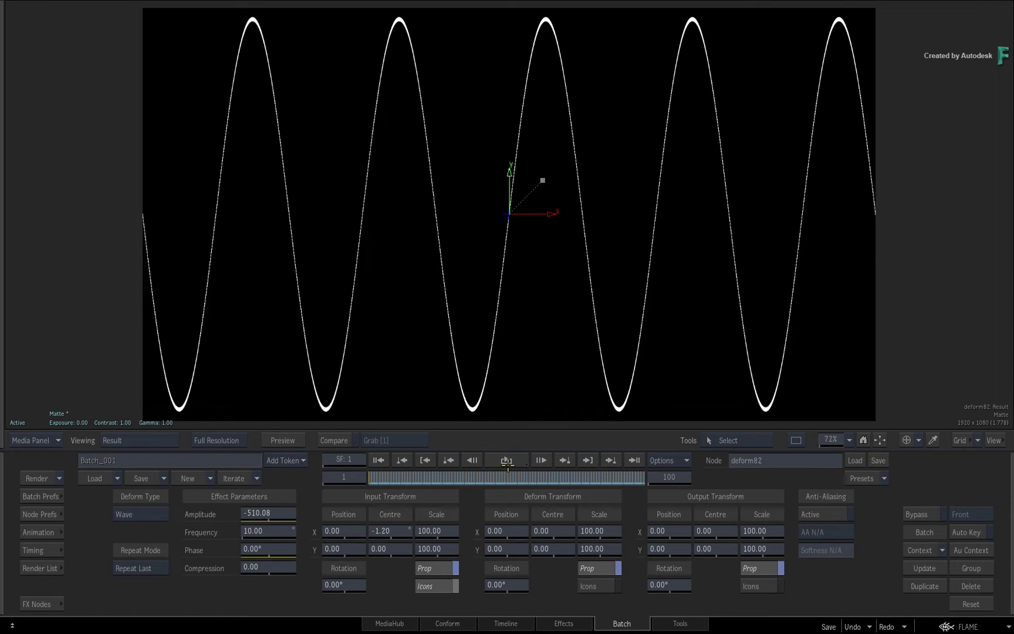
click(507, 460)
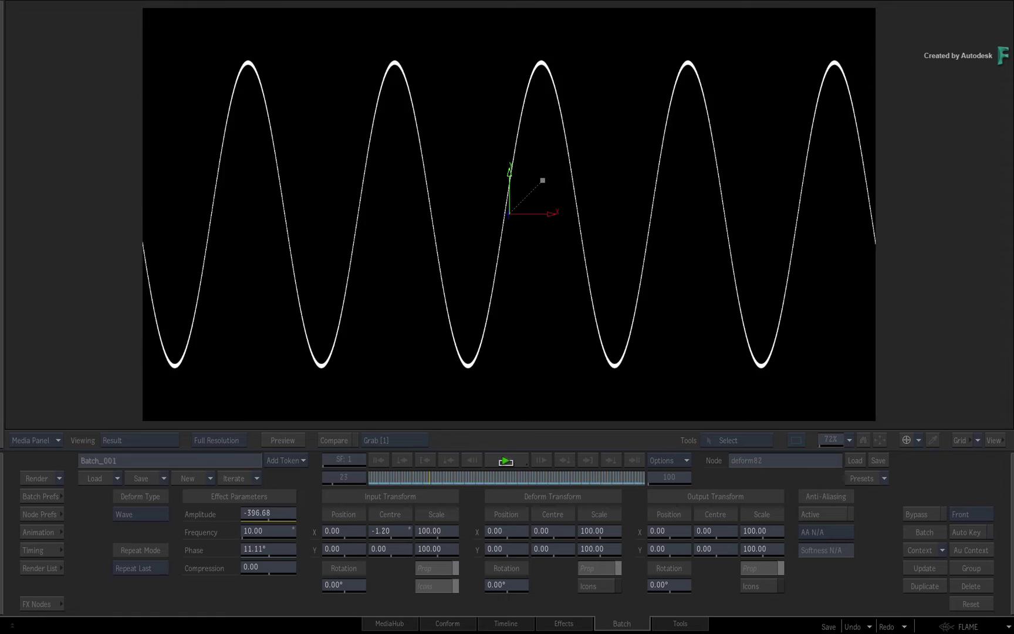
click(505, 460)
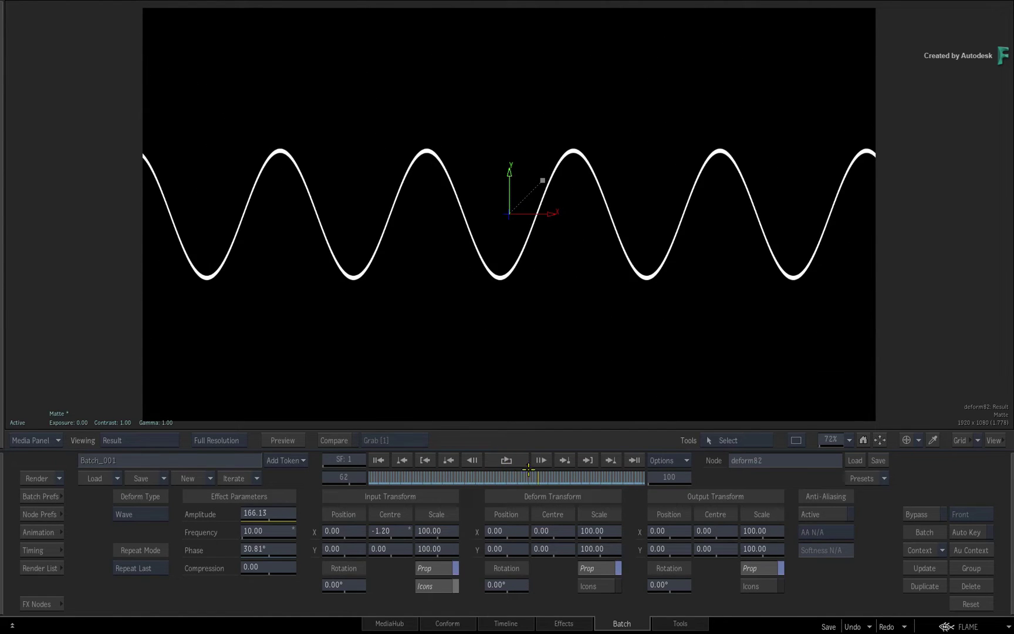
Scrub back to frame 1, where Amplitude reads -510.08
click(503, 478)
drag(619, 431, 506, 431)
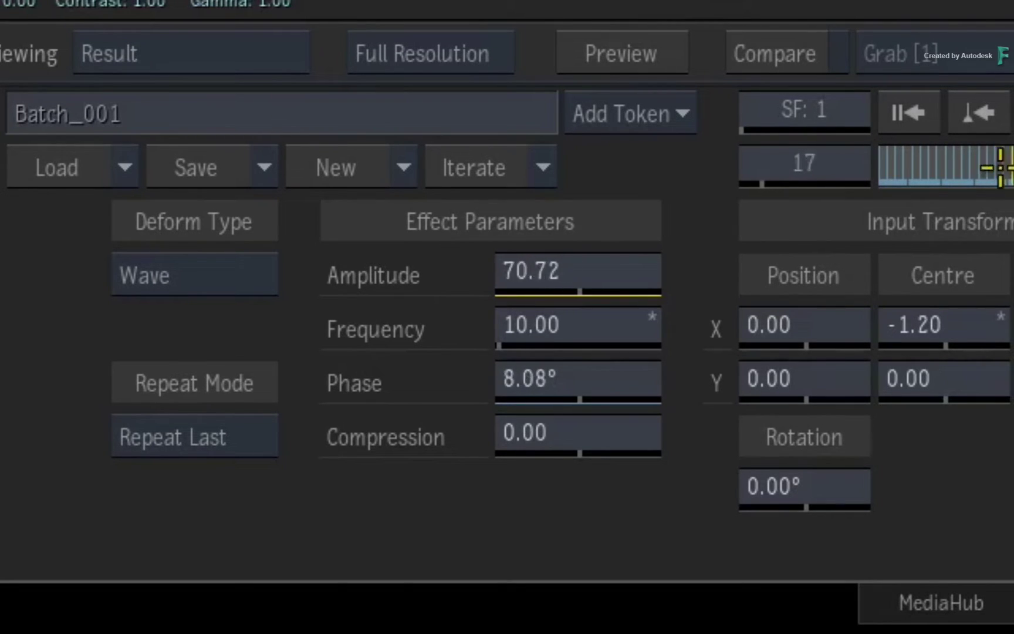
mouse_move(998, 176)
mouse_down()
mouse_move(860, 174)
mouse_move(998, 130)
mouse_move(1003, 173)
mouse_up()
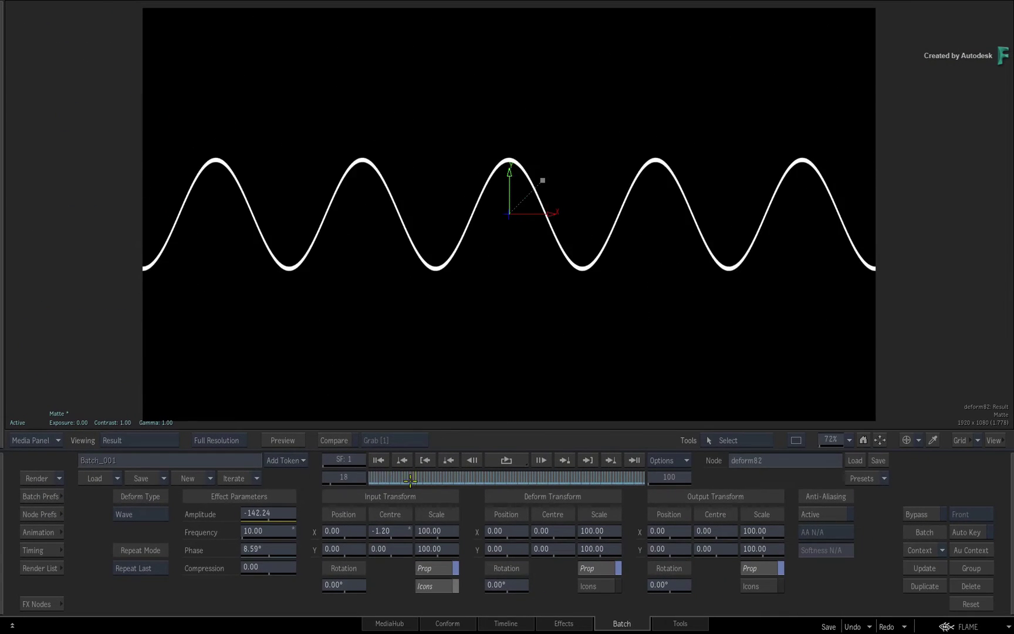
drag(410, 480, 353, 482)
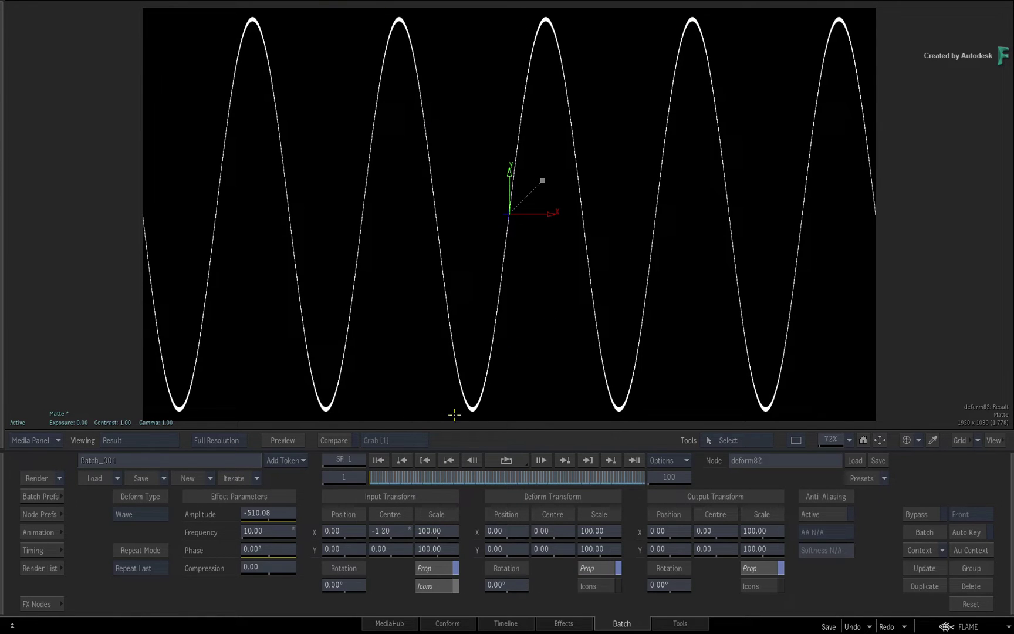
mouse_move(394, 482)
mouse_down()
mouse_move(600, 452)
mouse_move(304, 509)
mouse_up()
drag(381, 479, 360, 472)
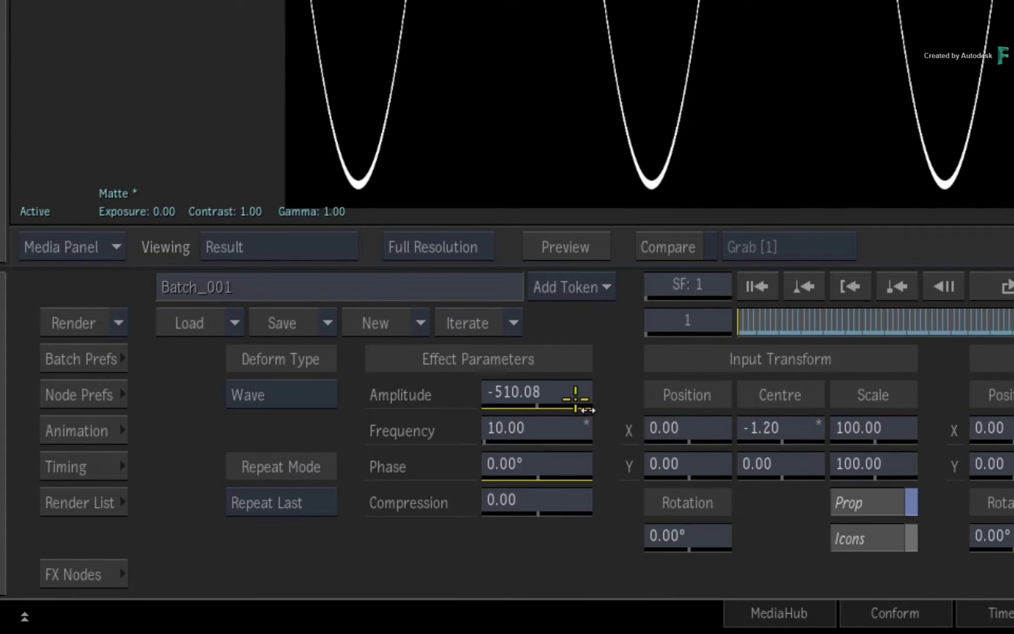
Reset the Amplitude channel, then add Action node action93 wired from the Dots84 Matchbox output
right_click(280, 512)
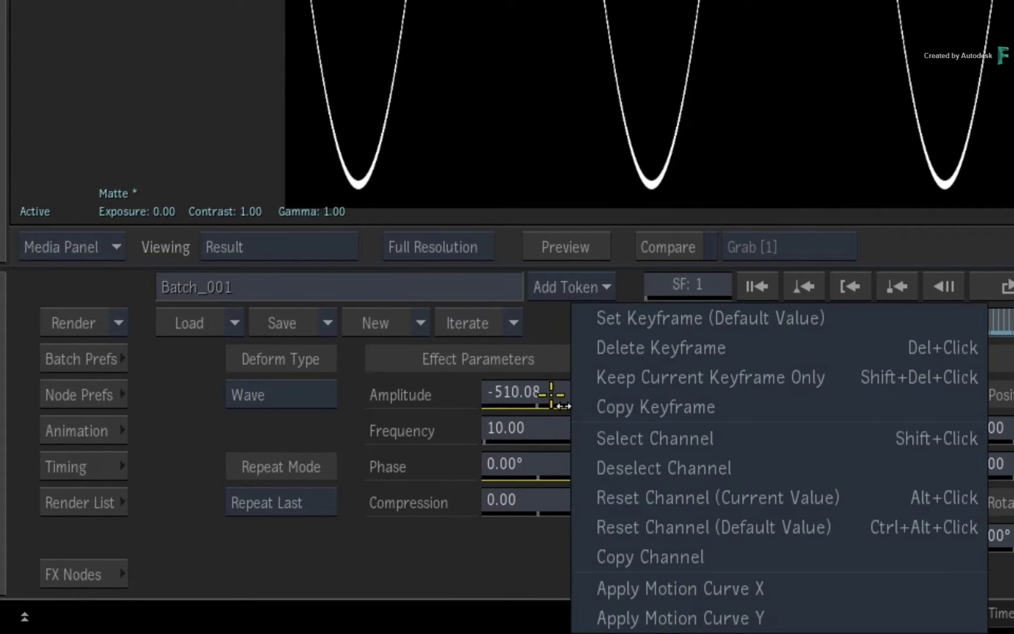
click(647, 526)
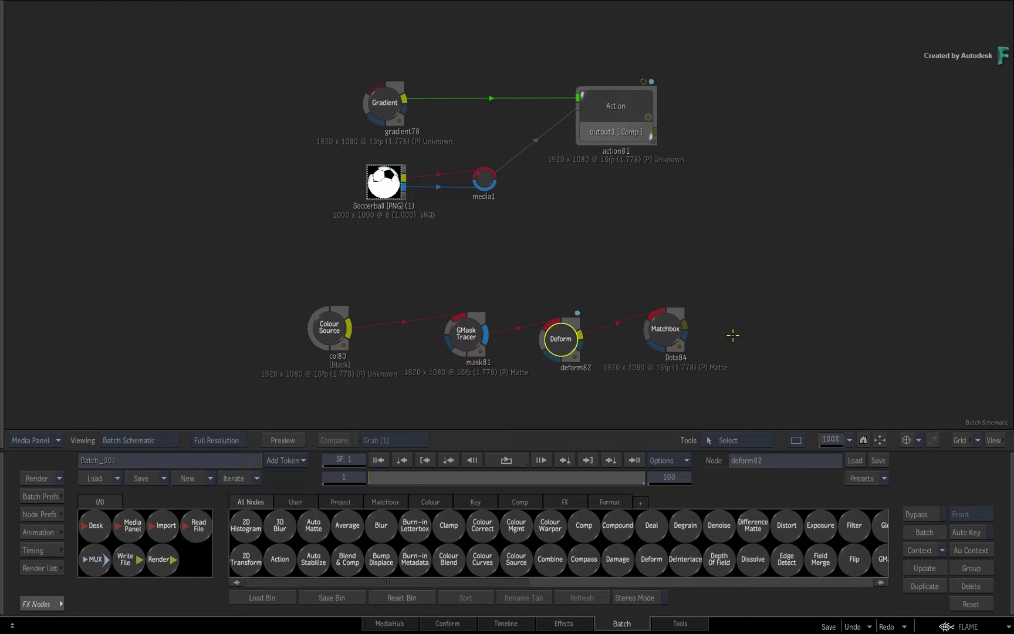
drag(280, 558, 815, 337)
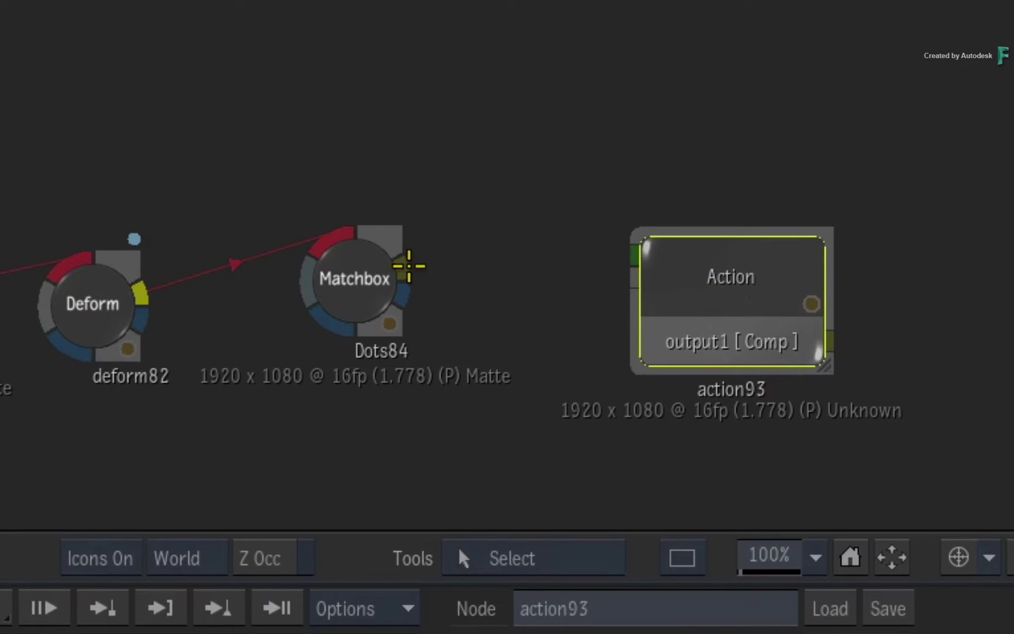
drag(406, 268, 633, 254)
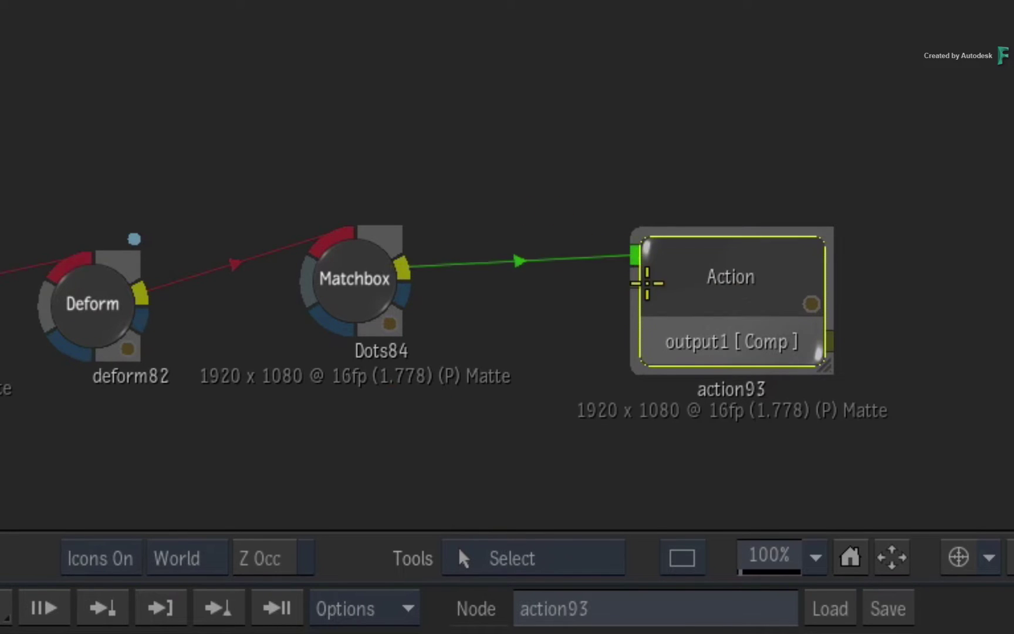
drag(729, 267, 730, 247)
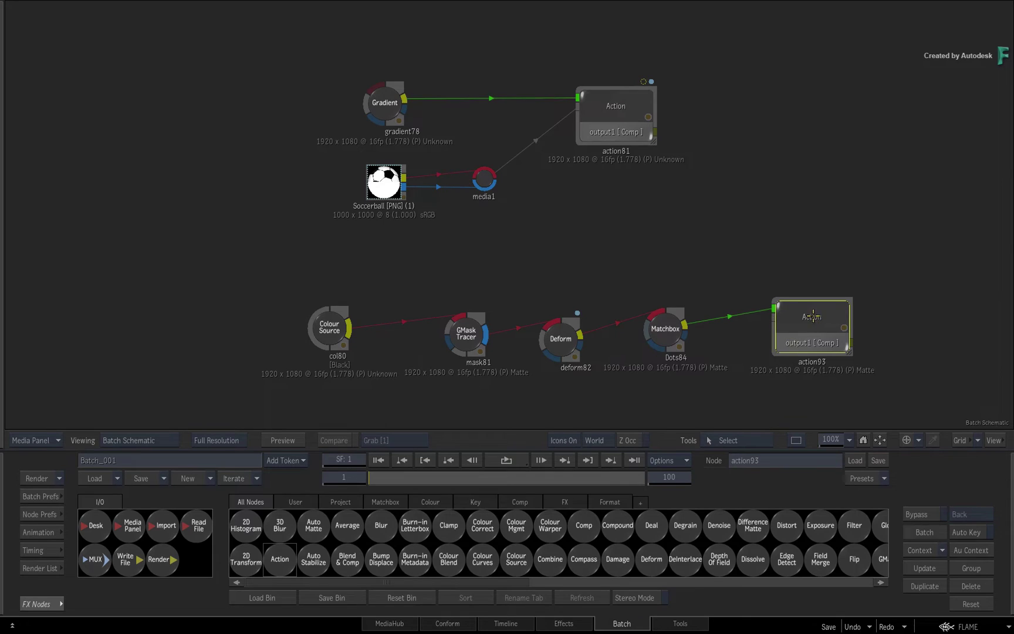
In action93's Result view, add an axis over the dotted wave and drag it to the frame's far left
click(812, 317)
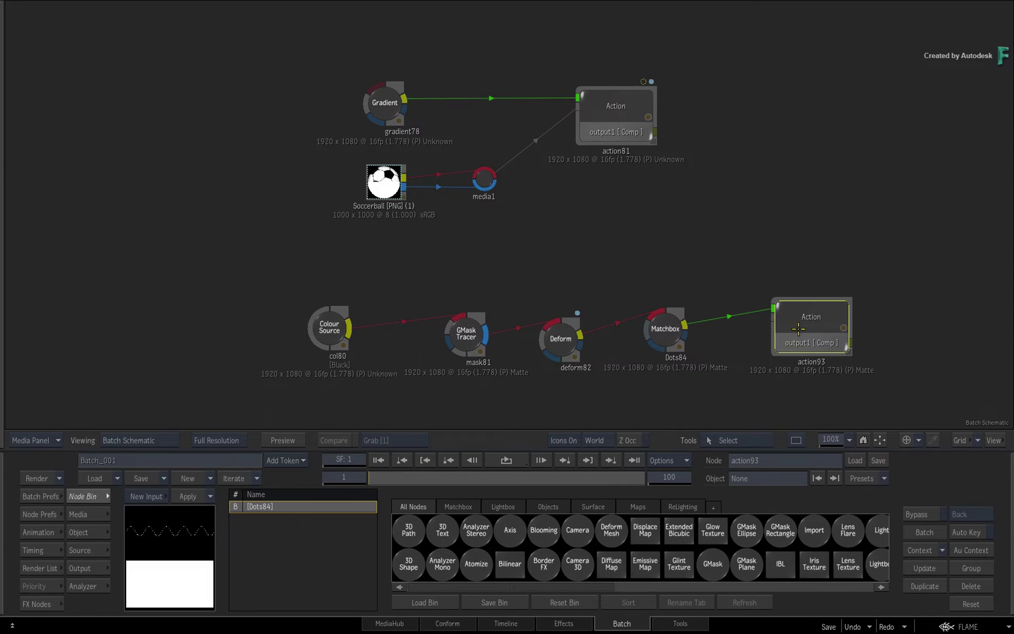
key(F4)
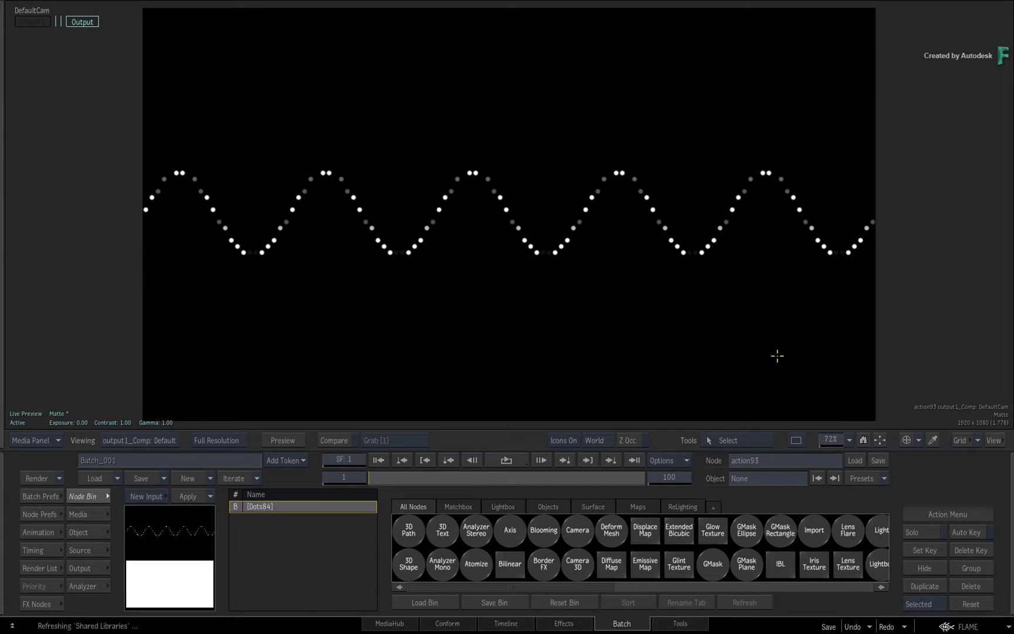
drag(509, 531, 513, 235)
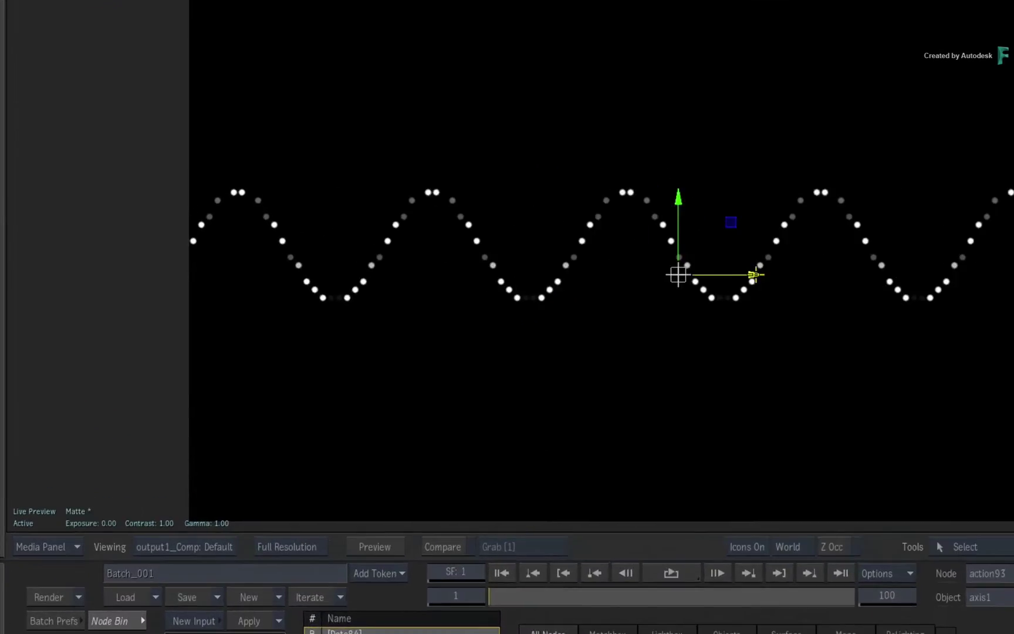
drag(569, 241, 113, 263)
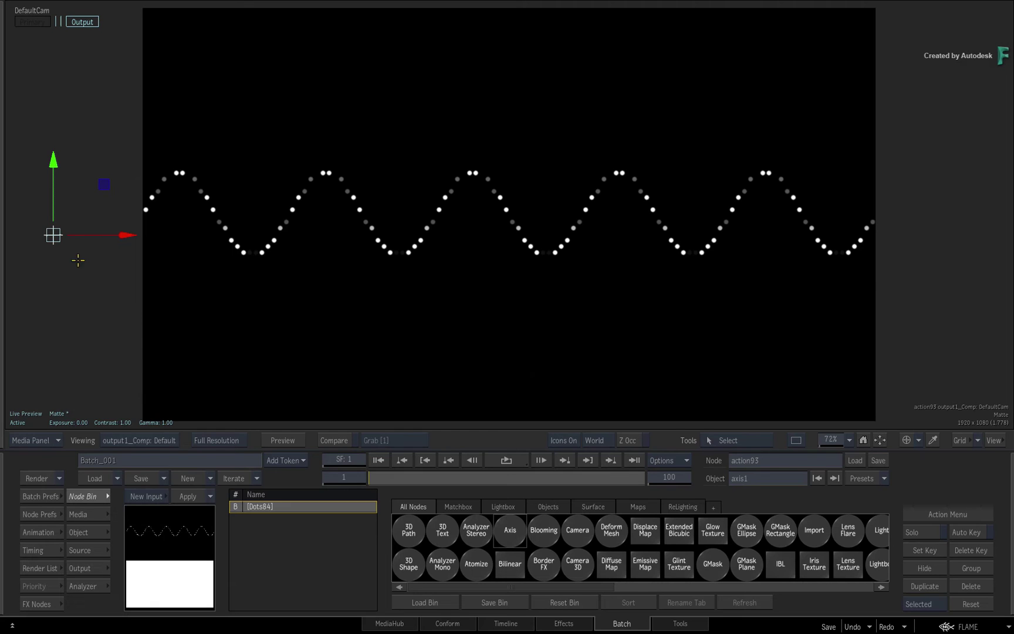
Apply the drawn motion curve to axis1's Position Y, preview it, then copy that channel
click(75, 235)
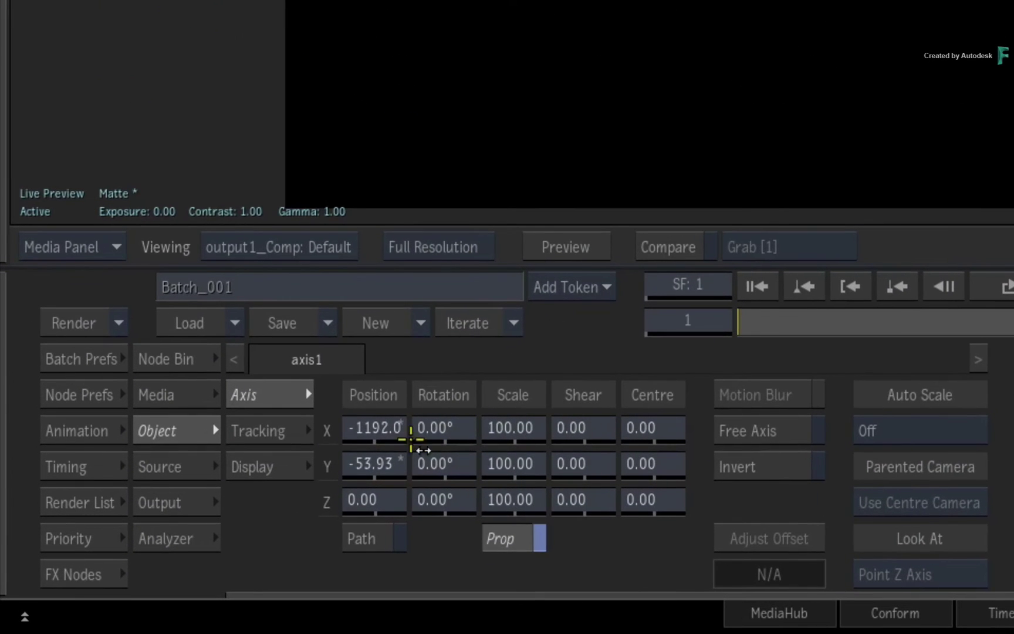
right_click(362, 463)
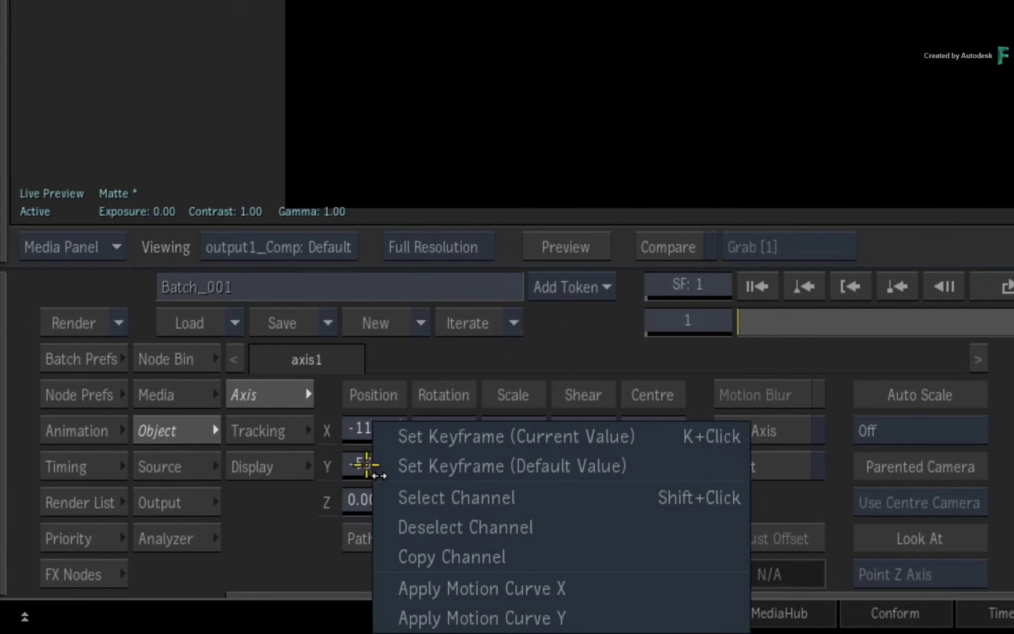
click(387, 617)
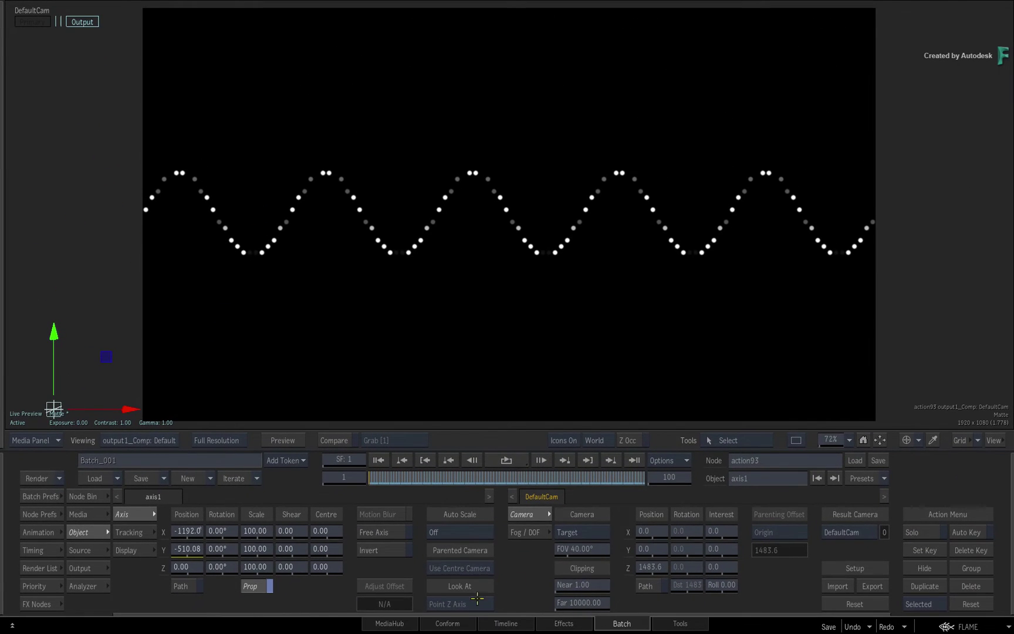
click(509, 460)
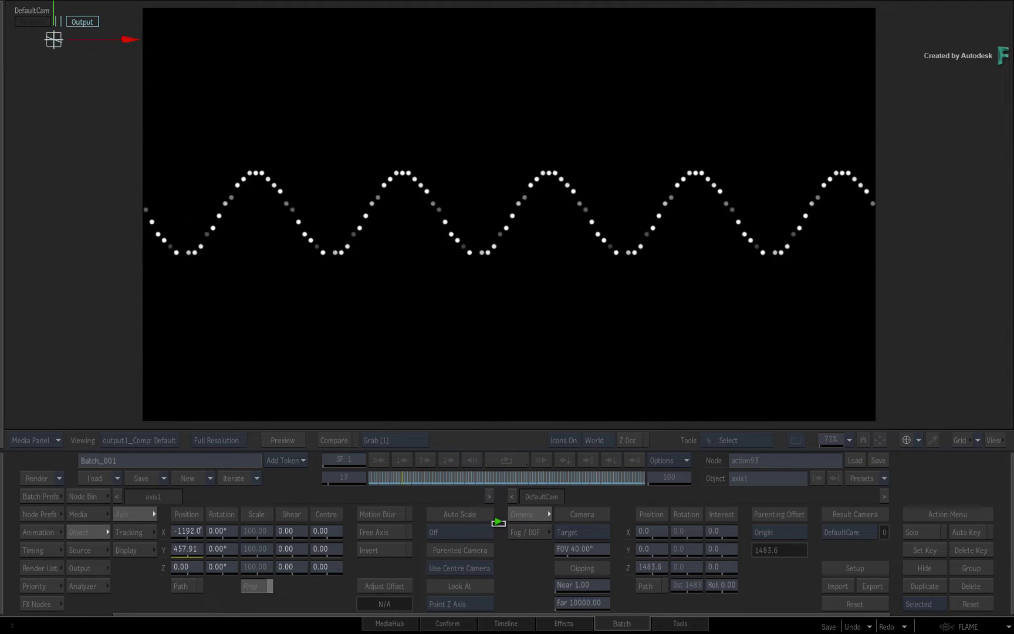
click(510, 458)
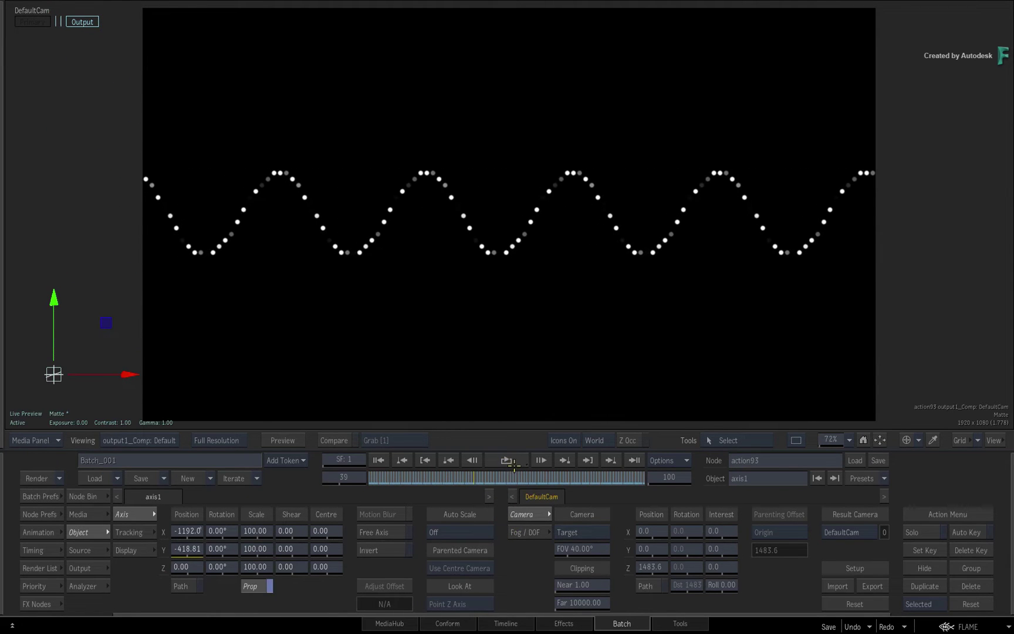
click(378, 461)
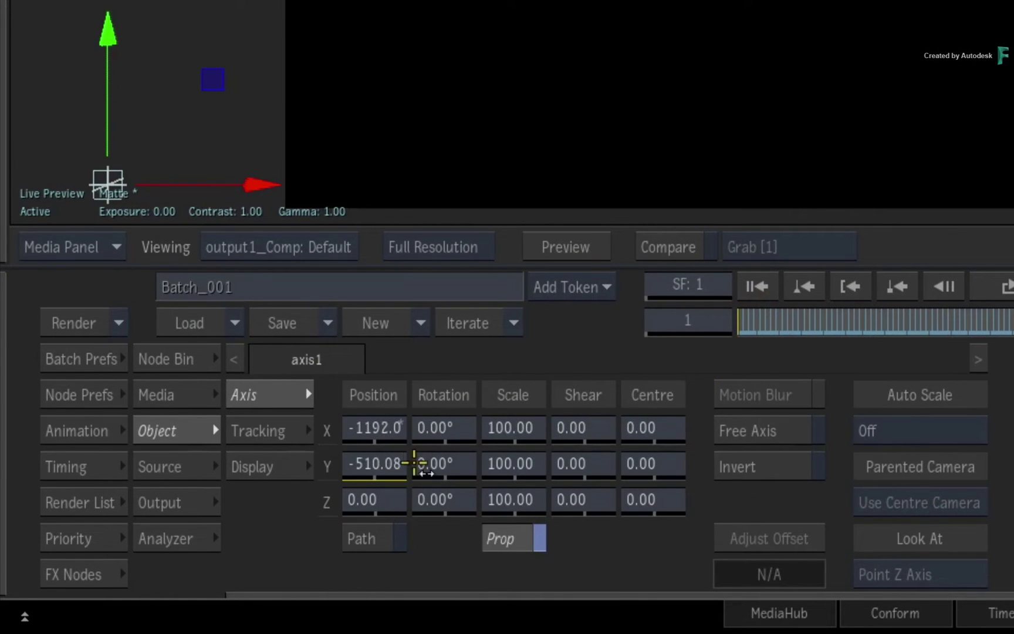
right_click(365, 463)
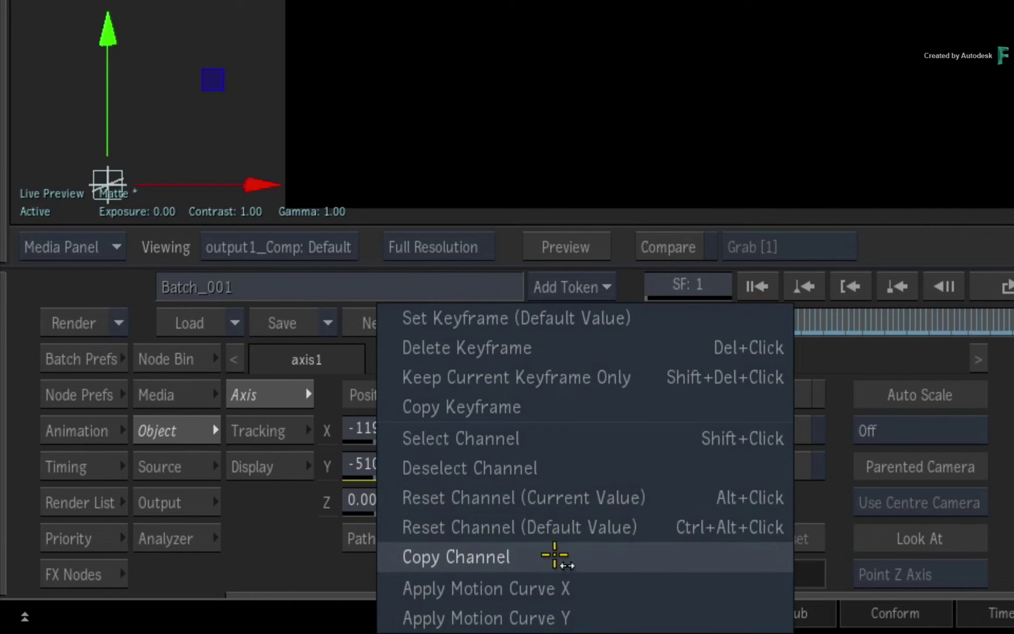
click(554, 556)
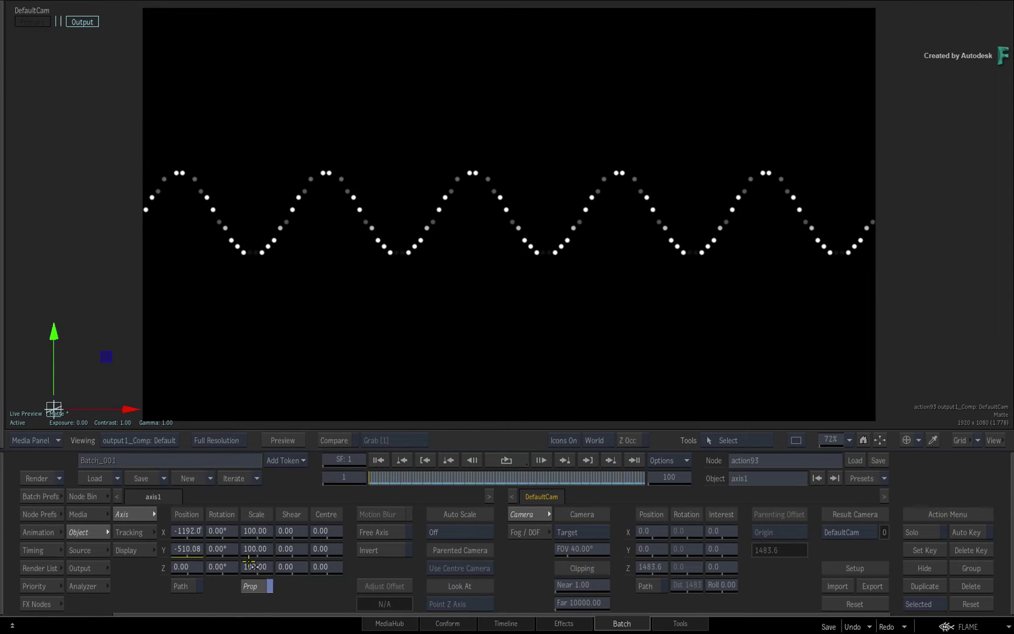
Link deform82's wave Amplitude to the copied axis1 Y channel and scrub to verify
key(Escape)
click(558, 340)
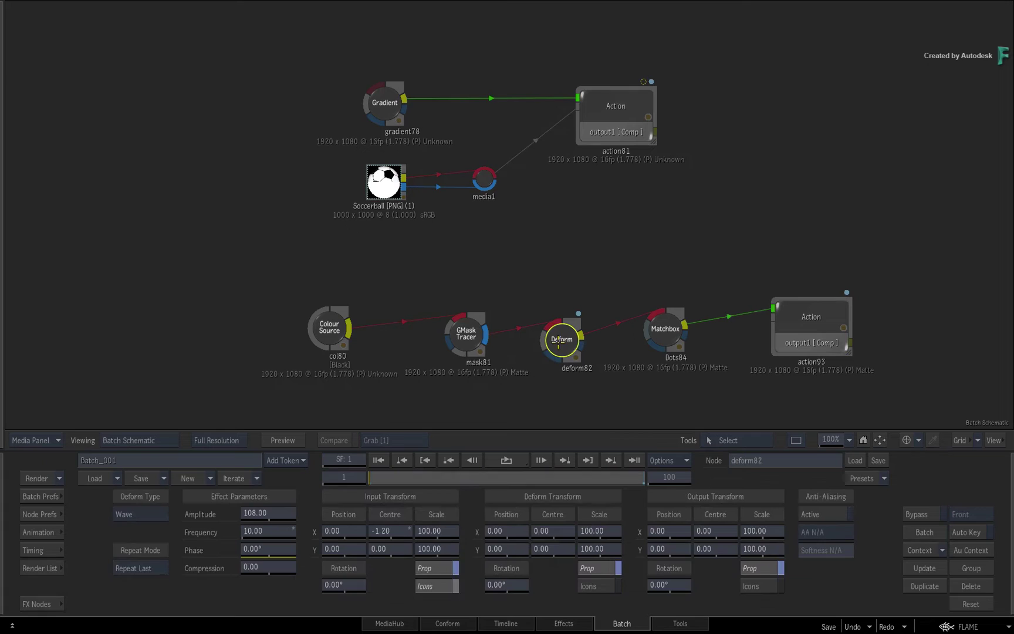
key(F4)
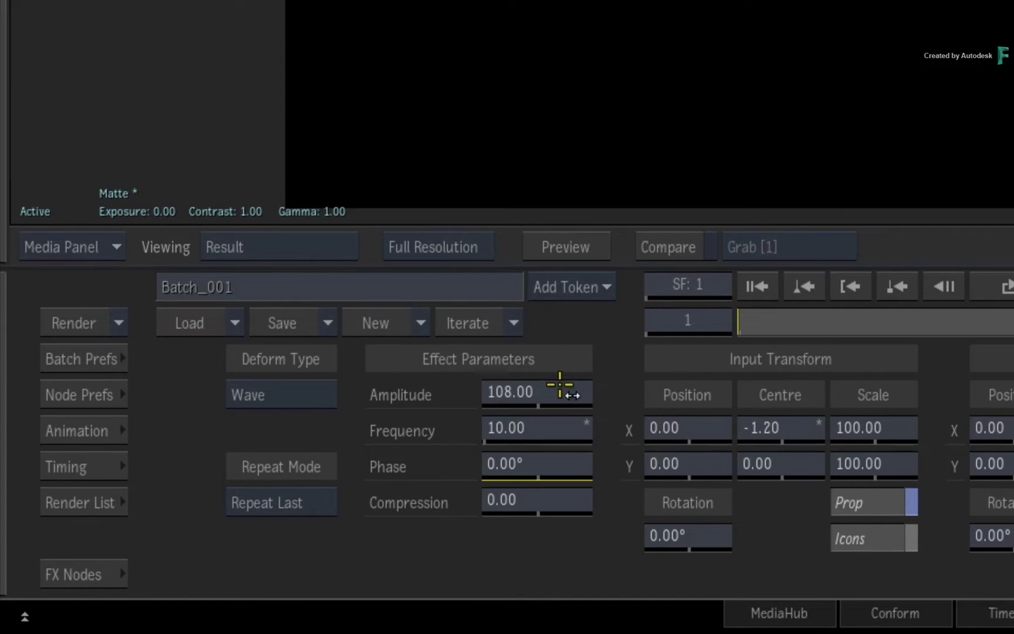
right_click(561, 391)
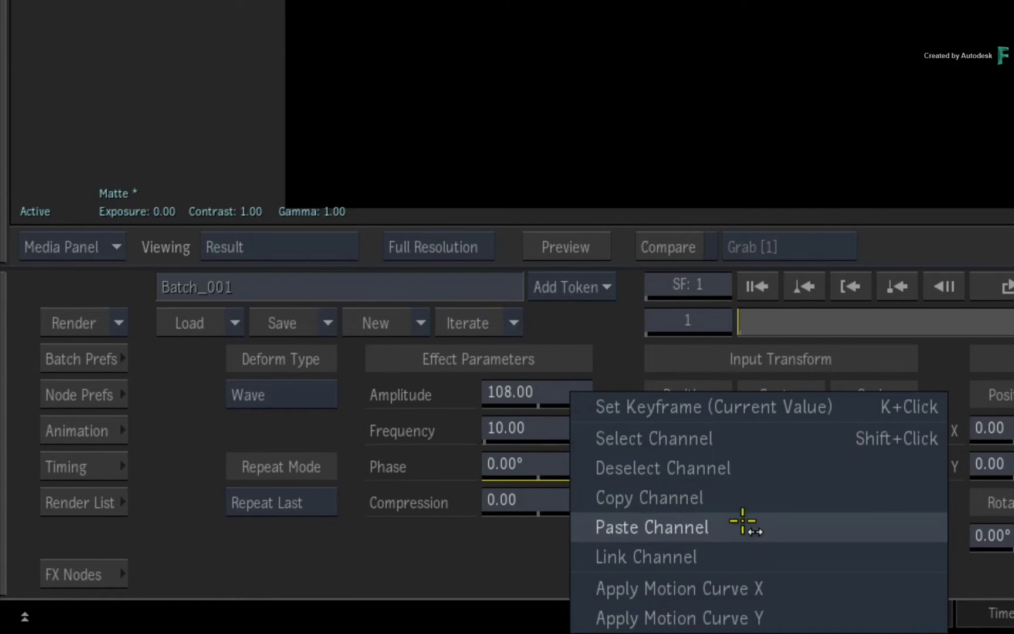
click(751, 556)
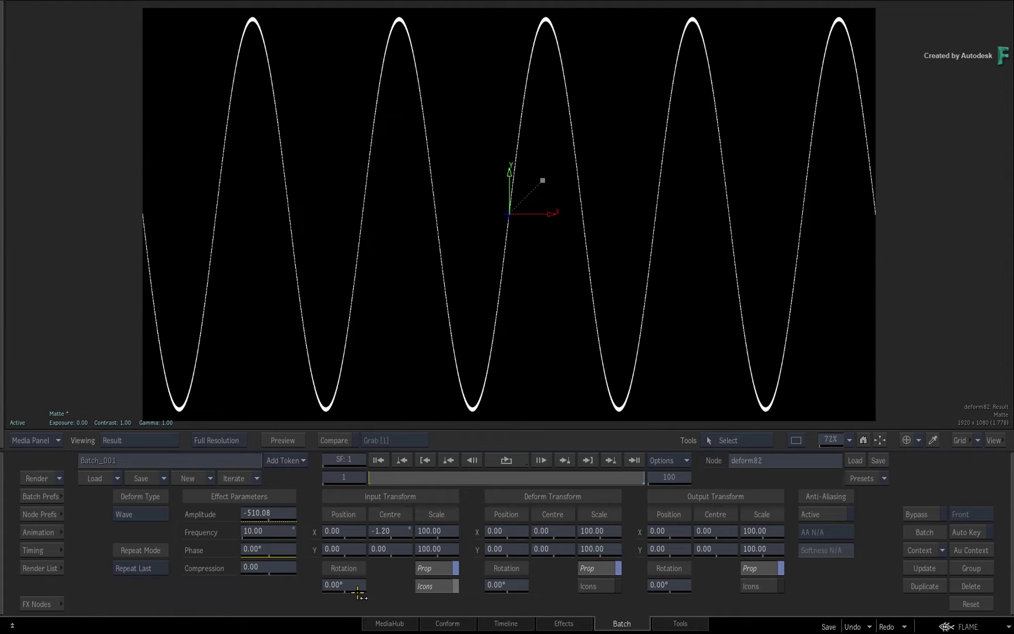
mouse_move(384, 474)
mouse_down()
mouse_move(586, 466)
mouse_move(357, 471)
mouse_up()
Show the Amplitude animation curve in the Channels view, framed to its full range
shift+double_click(281, 512)
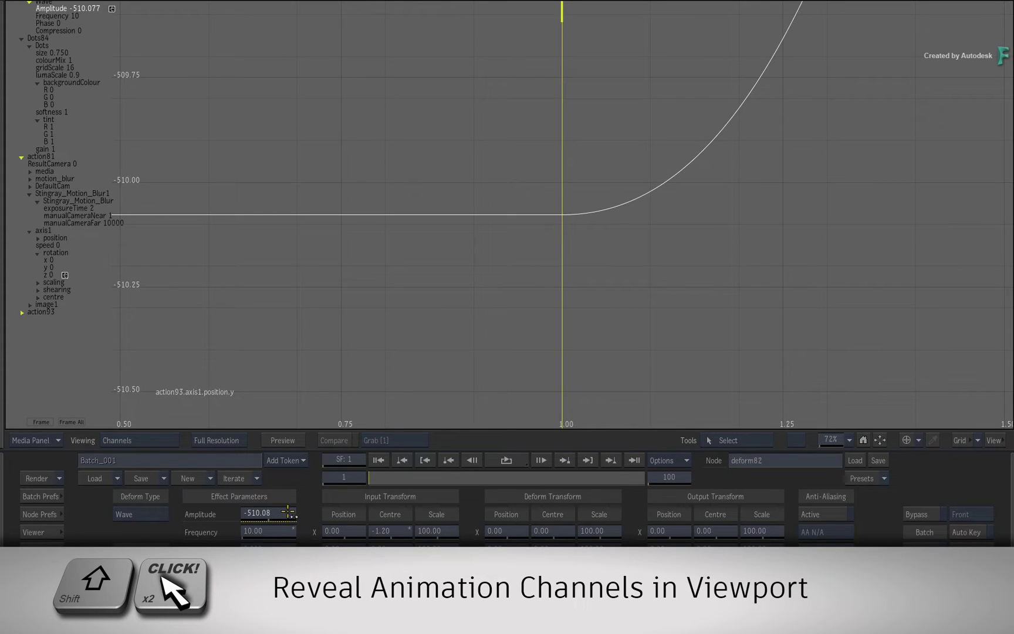
click(71, 422)
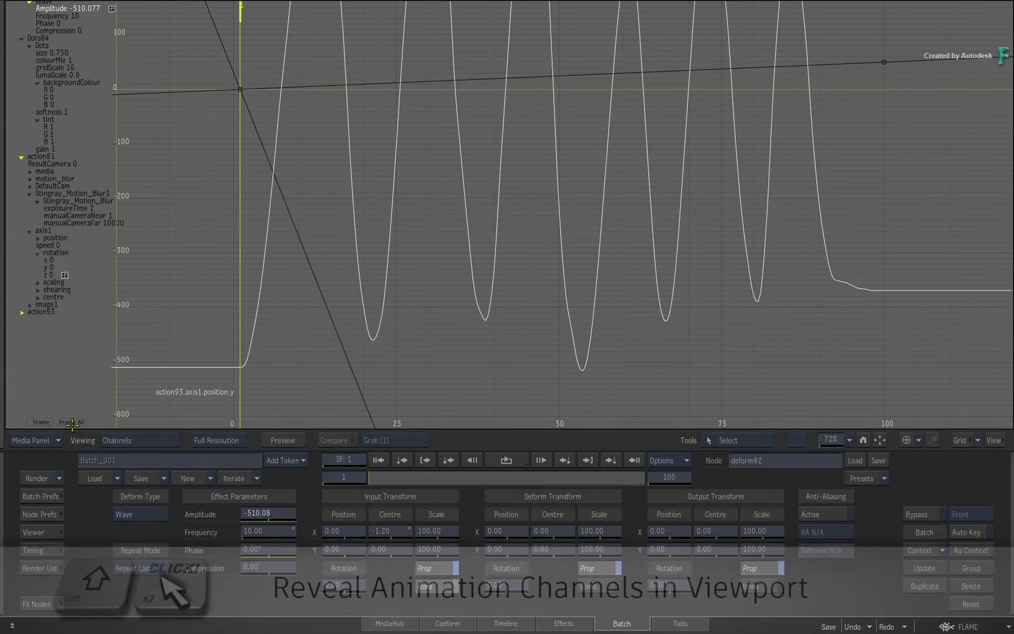
click(43, 533)
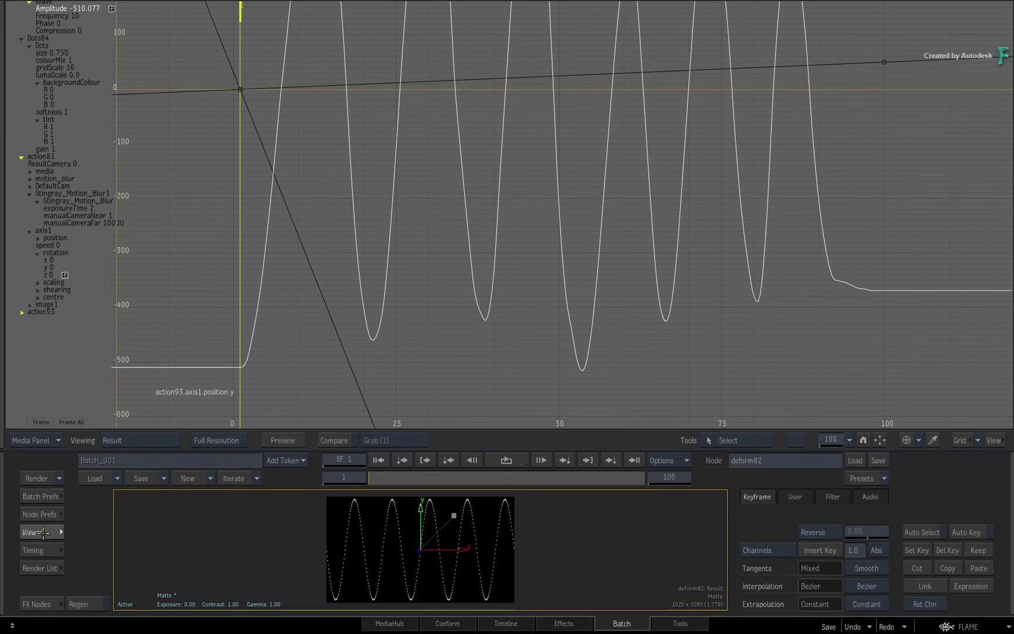
drag(699, 208, 557, 319)
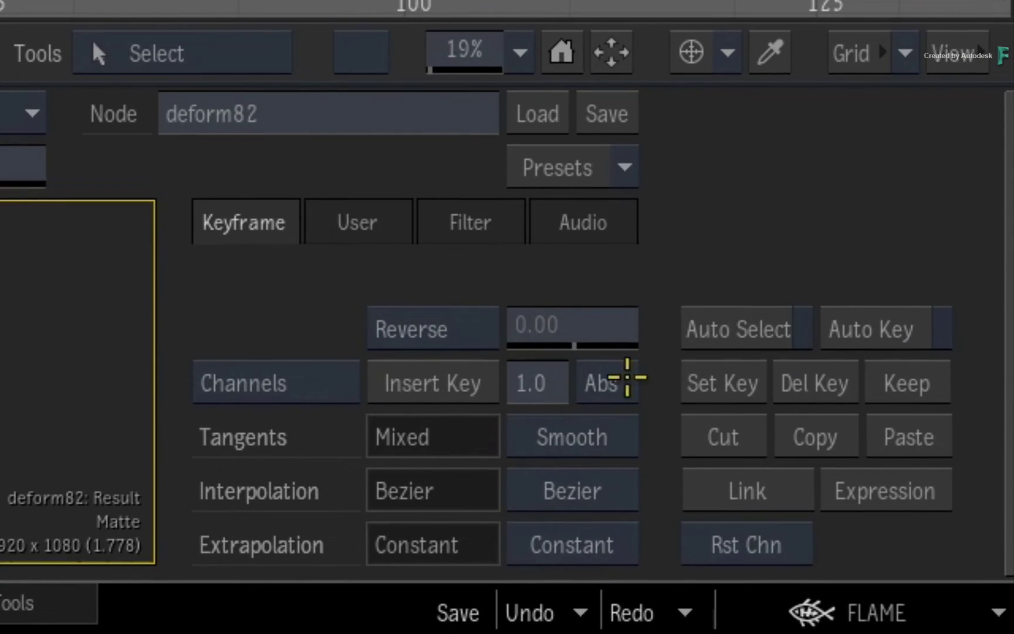
Change the Amplitude expression to action93.axis1.position.y/2 and scrub to check the halved wave
click(896, 491)
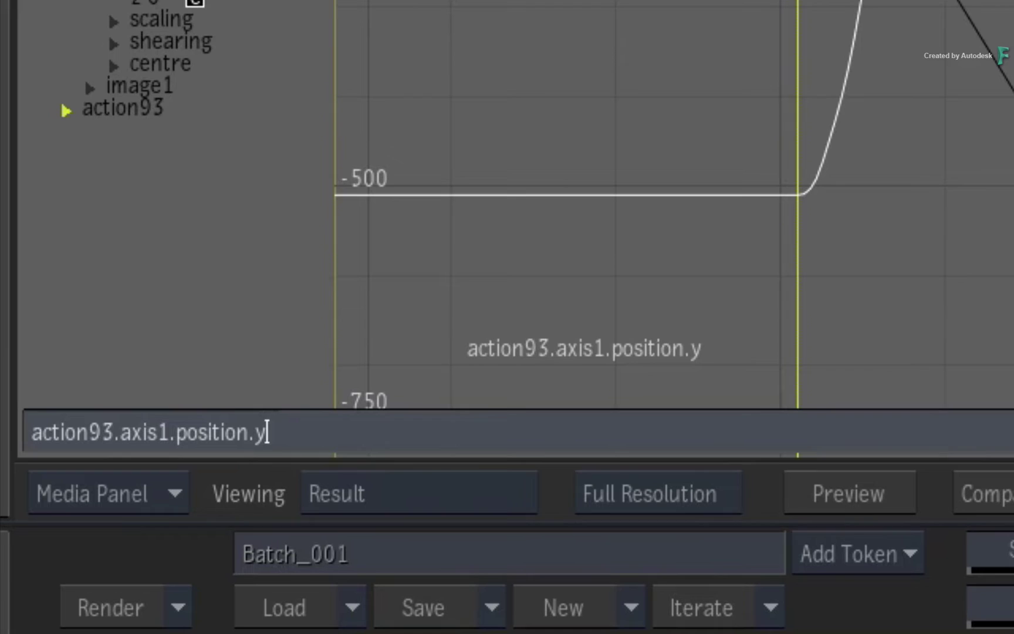
text(/2)
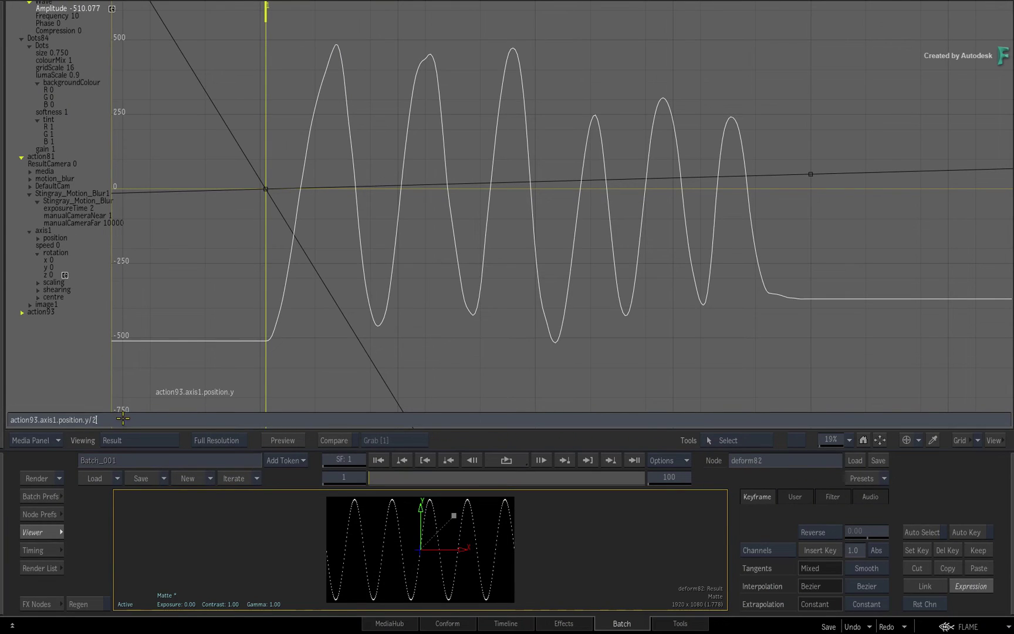
key(Return)
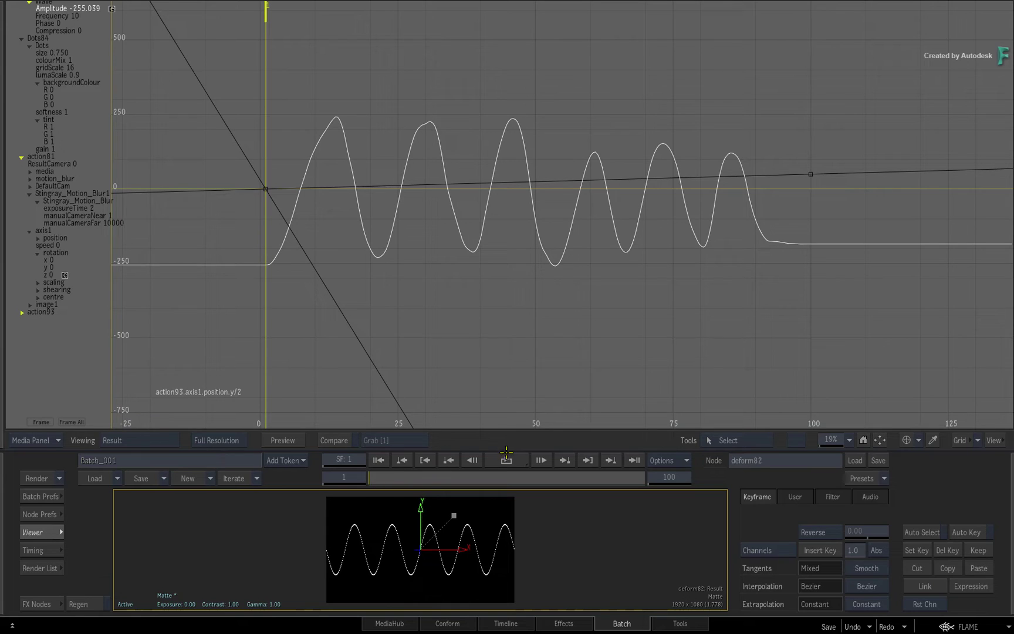
drag(390, 477, 358, 466)
Rewrite the Amplitude expression as if(action93.axis1.position.y<0,0,action93.axis1.position.y), clamping negatives to zero
click(974, 586)
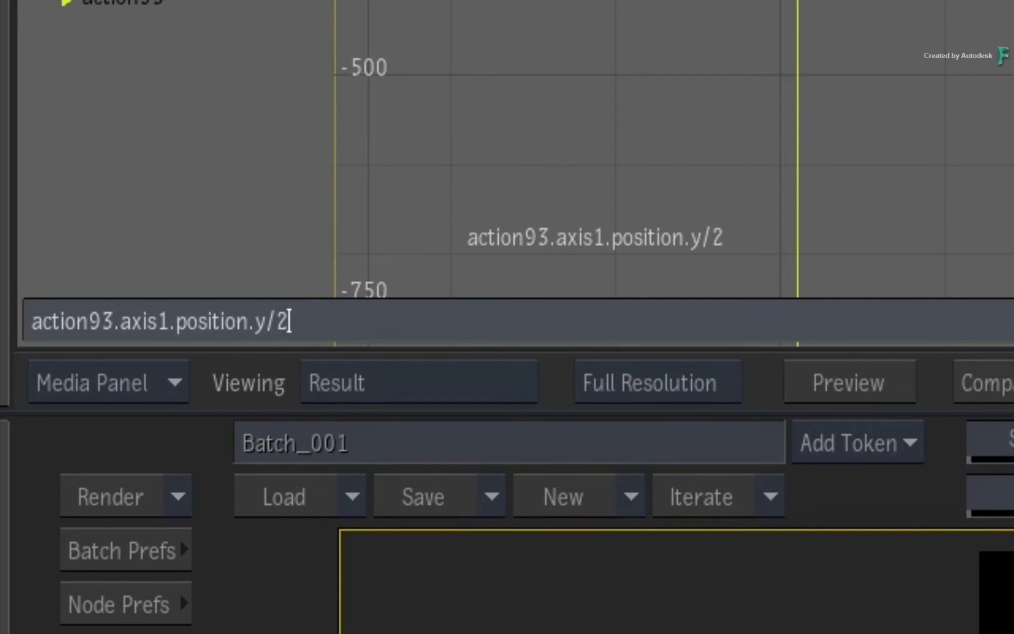
click(32, 321)
text(if()
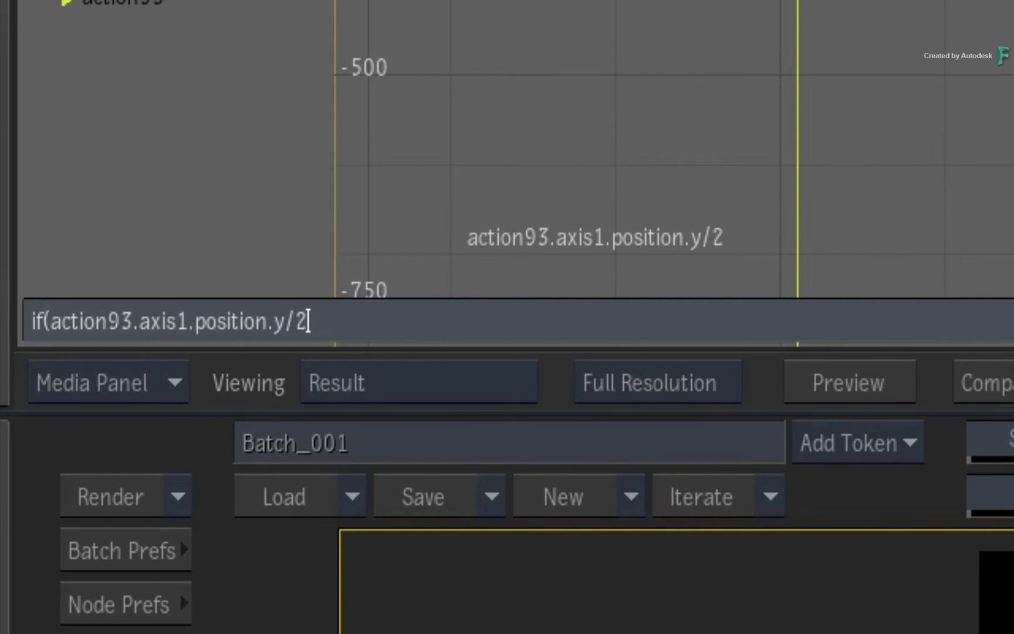
key(BackSpace)
key(BackSpace)
text(<0,0,)
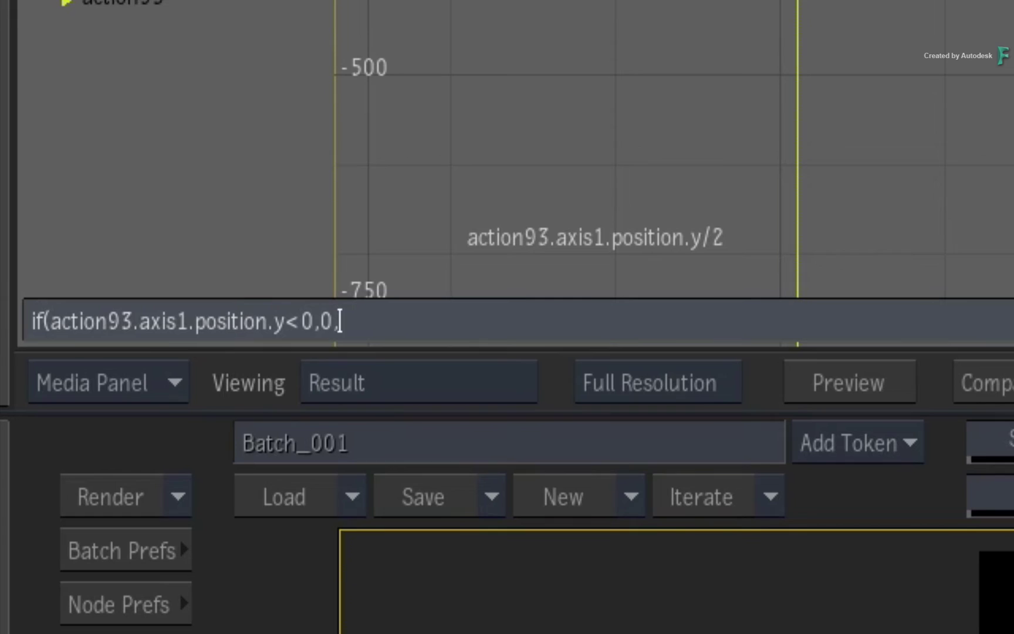
text(action9)
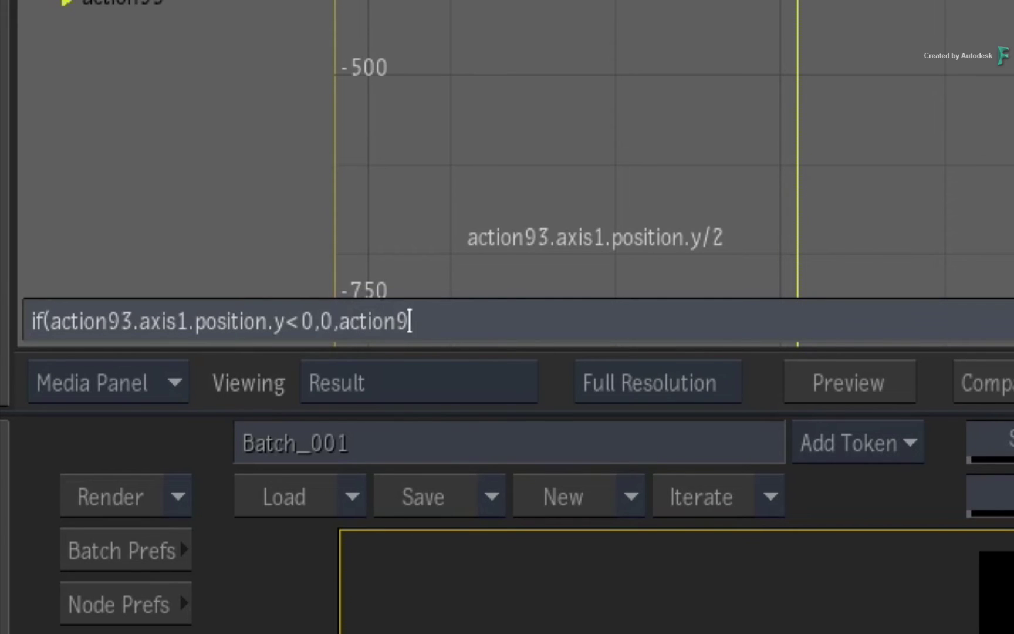
text(3.axis1)
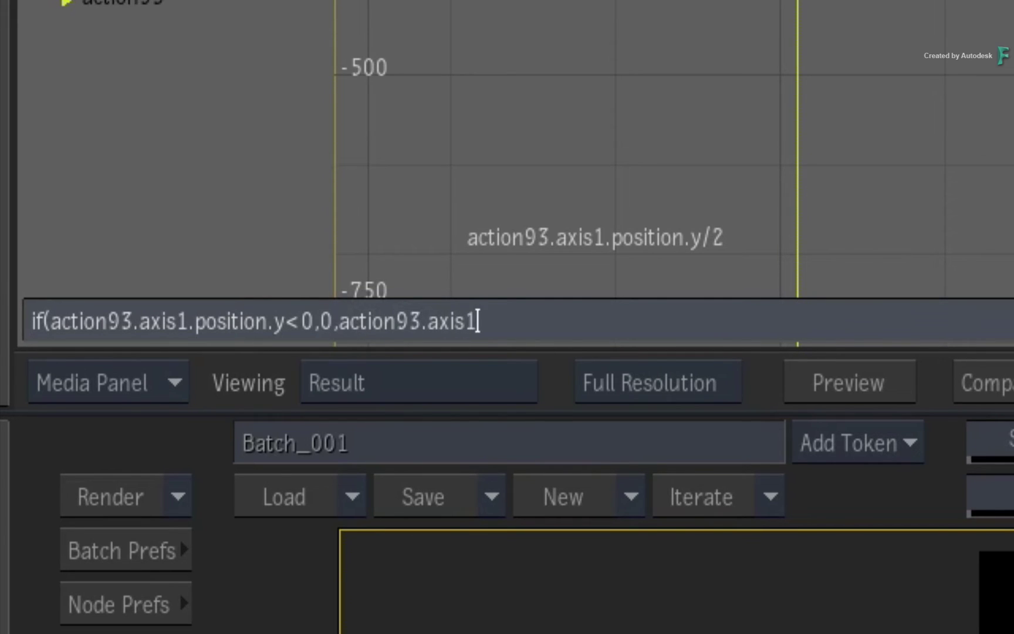
text(.position.y)
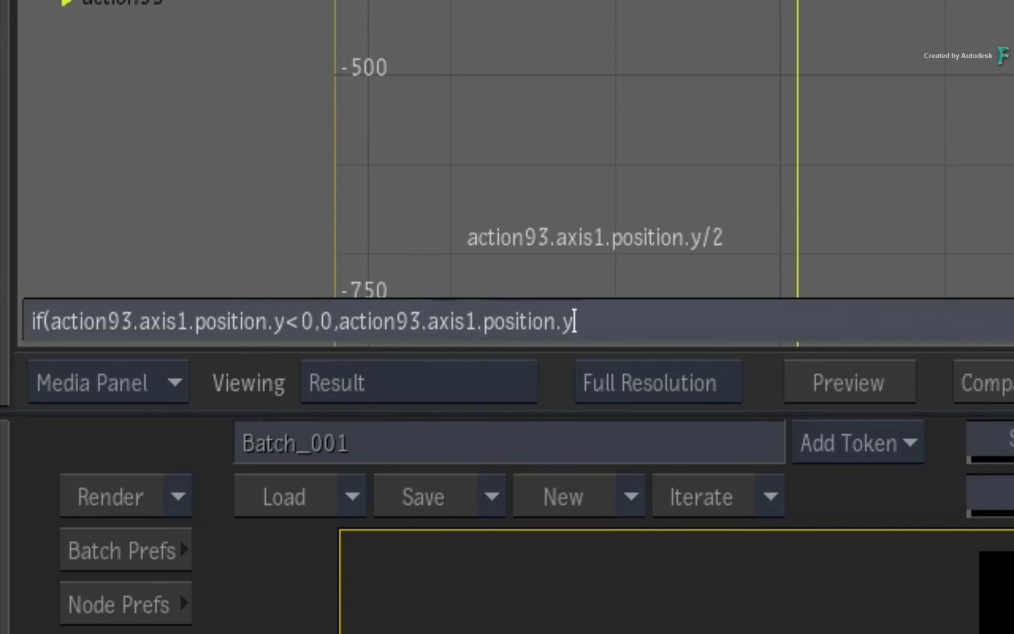
text())
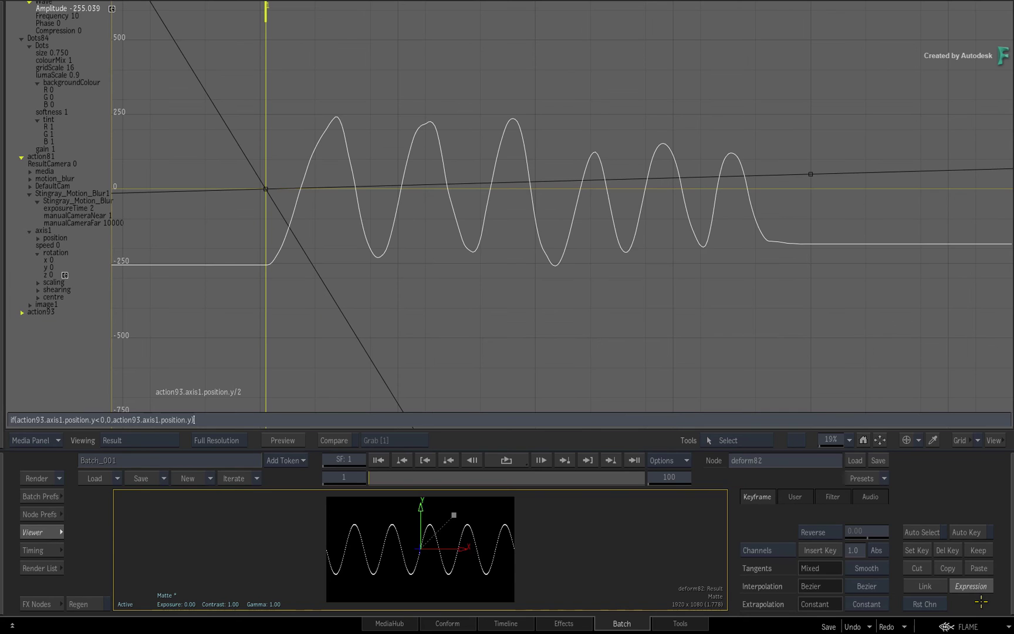
key(Return)
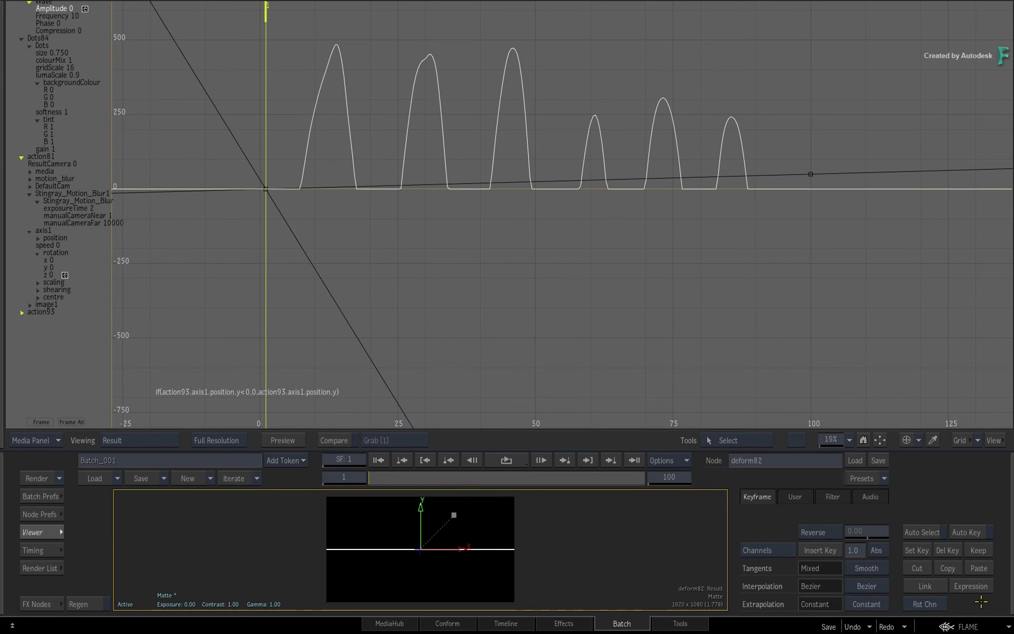
key(F1)
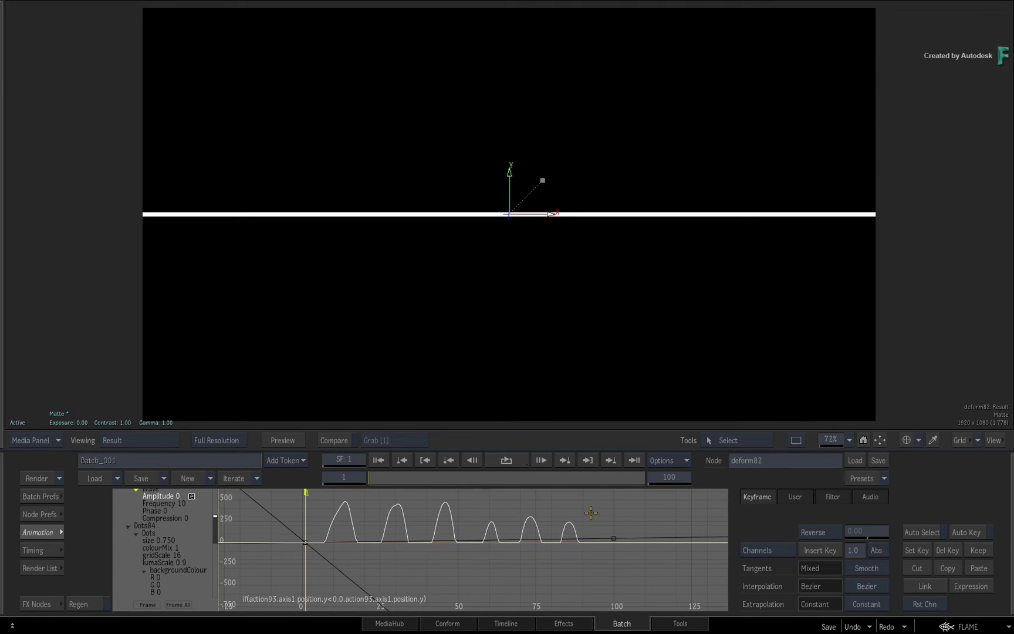
Reopen action93 from the Batch schematic and play the dotted wave, stopping back at frame 1
click(36, 531)
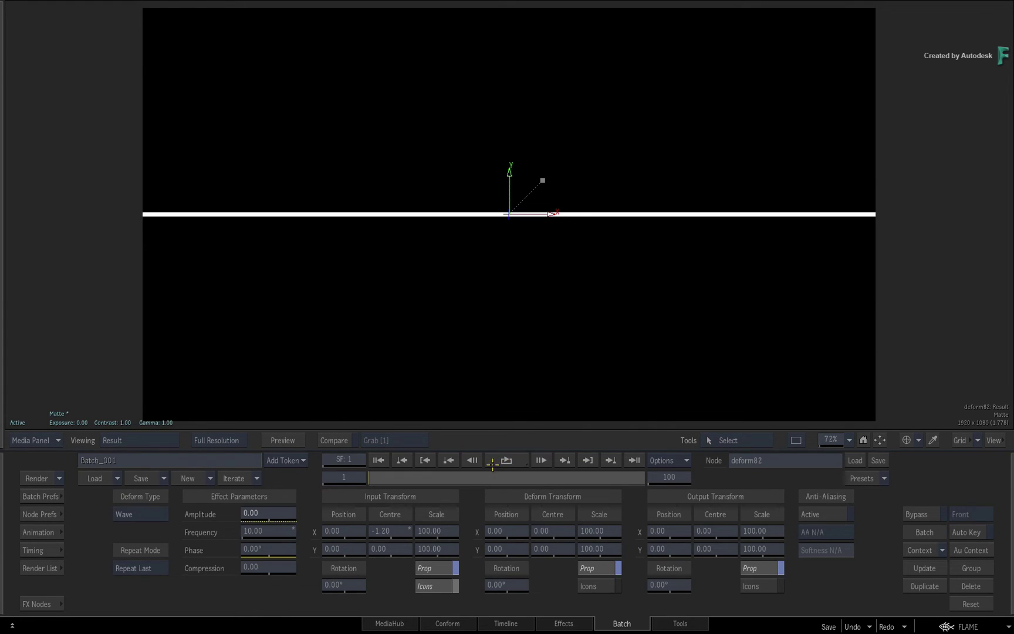
key(Escape)
click(821, 309)
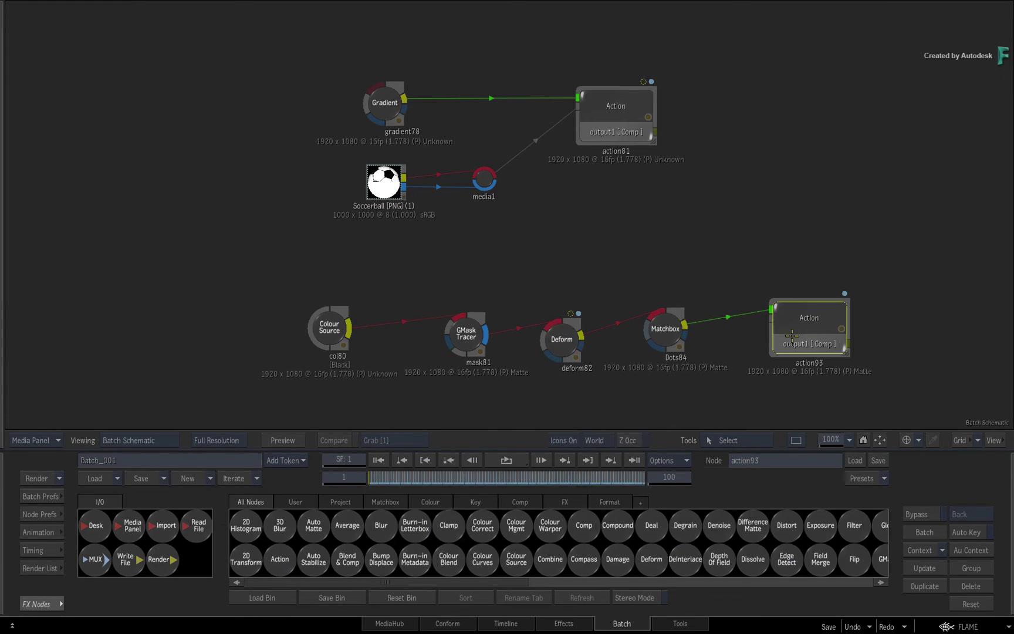
double_click(801, 318)
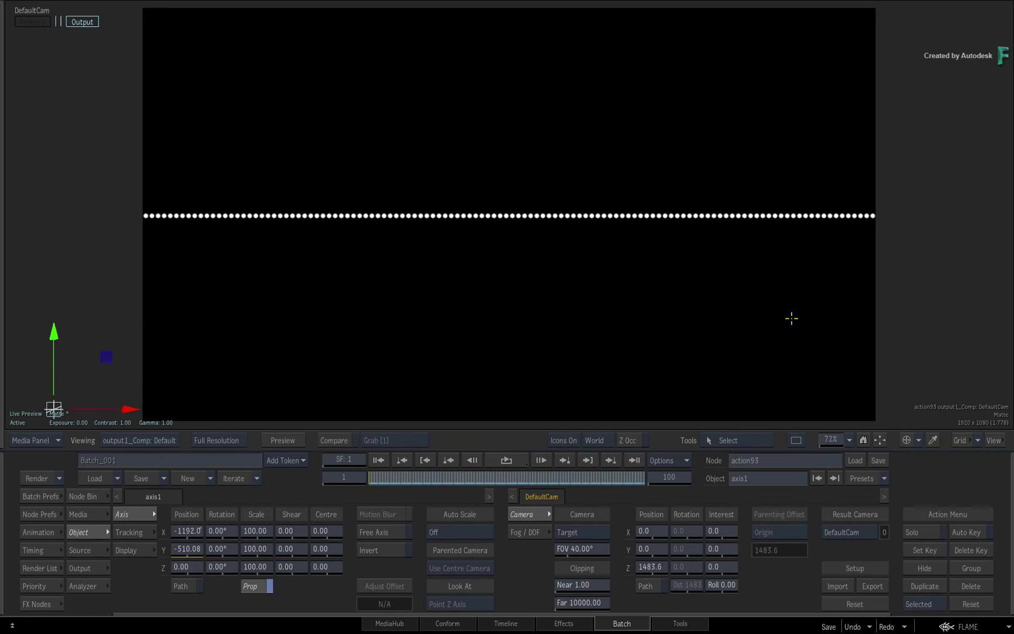
click(496, 461)
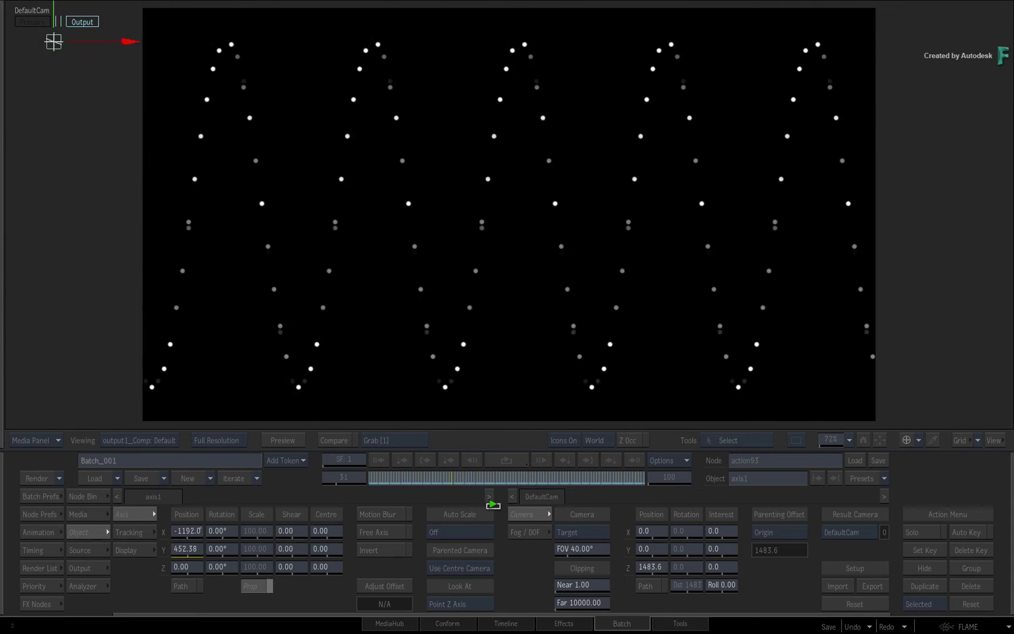
click(379, 461)
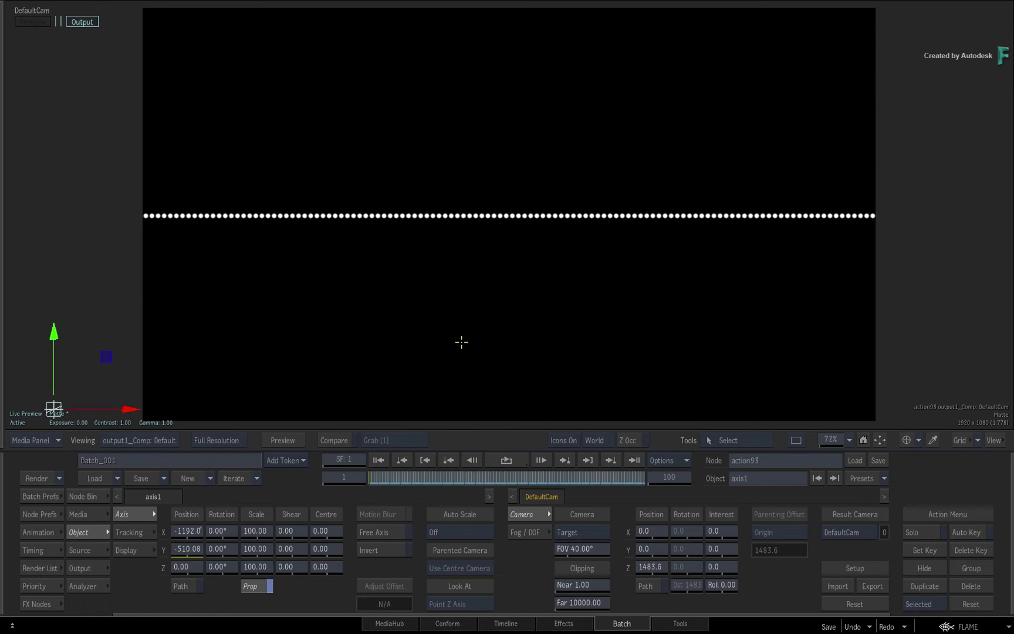
Sketch a hand-drawn motion curve of rises and falls across the action93 viewer
right_click(455, 282)
mouse_move(463, 285)
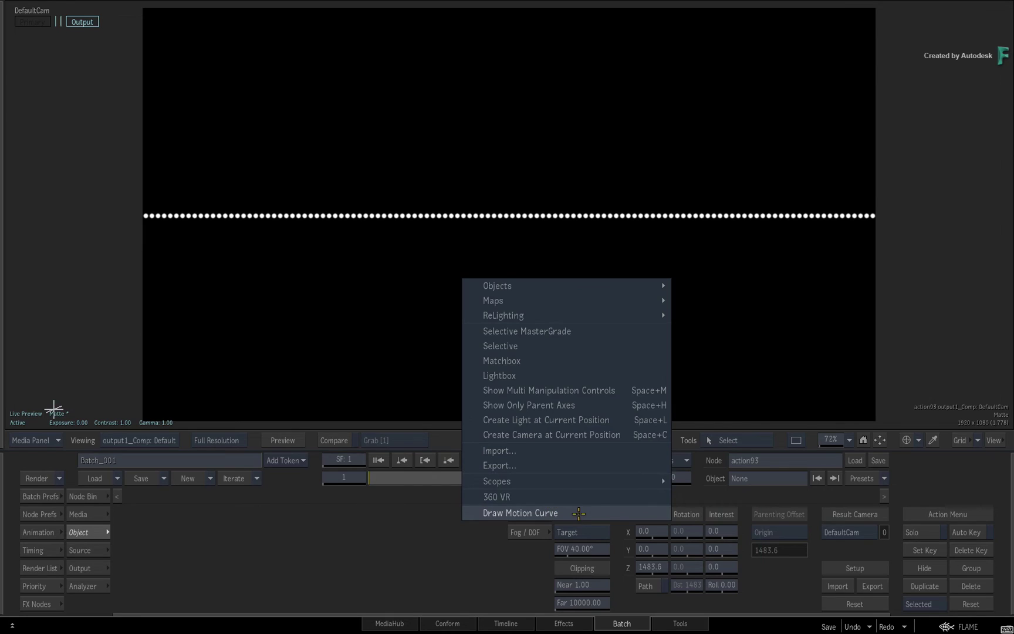
click(575, 512)
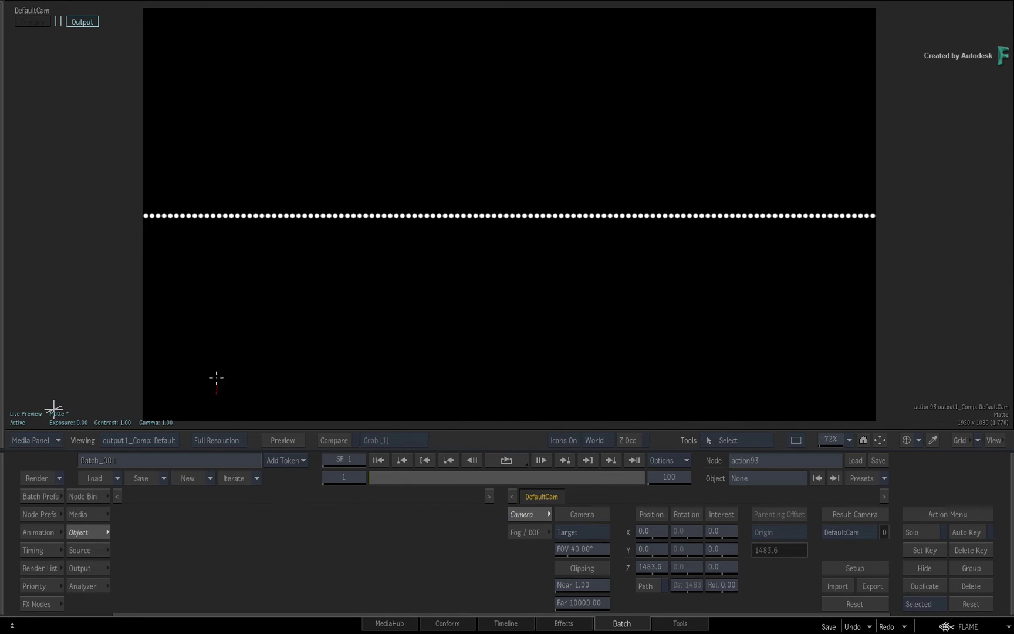
drag(216, 377, 211, 118)
drag(252, 71, 261, 263)
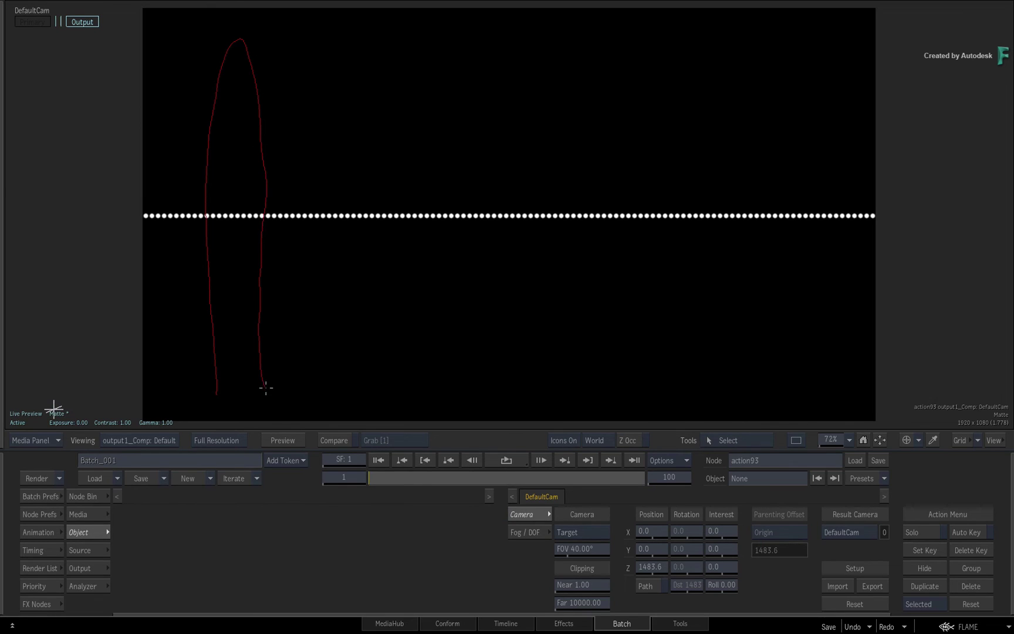
drag(266, 387, 295, 248)
mouse_move(302, 159)
mouse_down()
mouse_move(344, 300)
mouse_move(371, 364)
mouse_move(387, 280)
mouse_move(366, 143)
mouse_move(385, 39)
mouse_move(422, 179)
mouse_move(440, 330)
mouse_move(456, 364)
mouse_move(458, 165)
mouse_move(497, 124)
mouse_move(533, 376)
mouse_move(568, 319)
mouse_move(541, 18)
mouse_move(603, 187)
mouse_move(638, 345)
mouse_move(630, 160)
mouse_move(649, 128)
mouse_move(713, 244)
mouse_move(738, 376)
mouse_up()
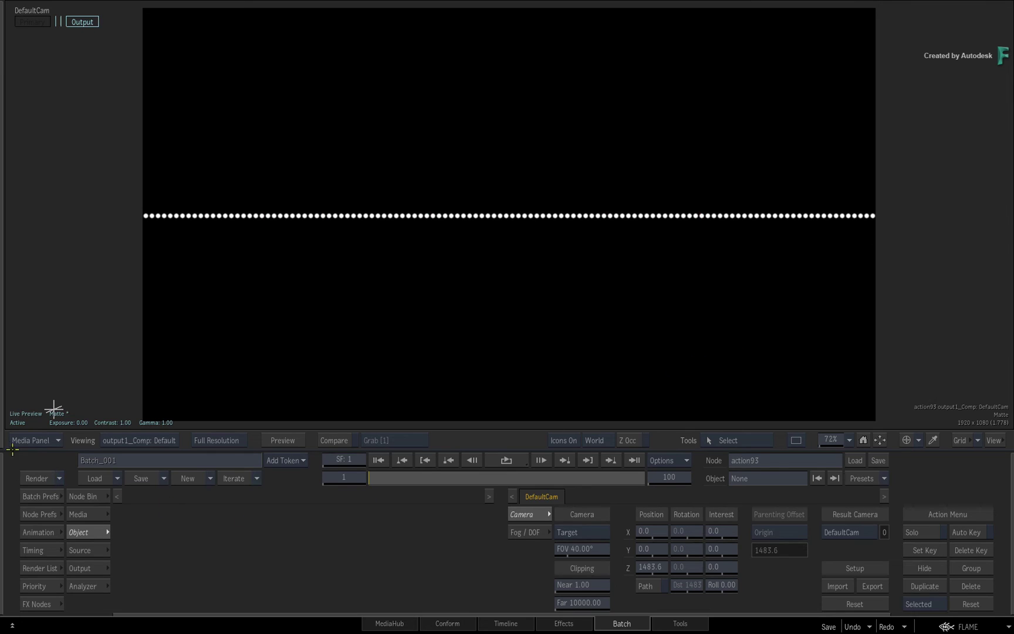
Apply the new motion curve to axis1's Position Y and play the rippling dotted wave
click(53, 406)
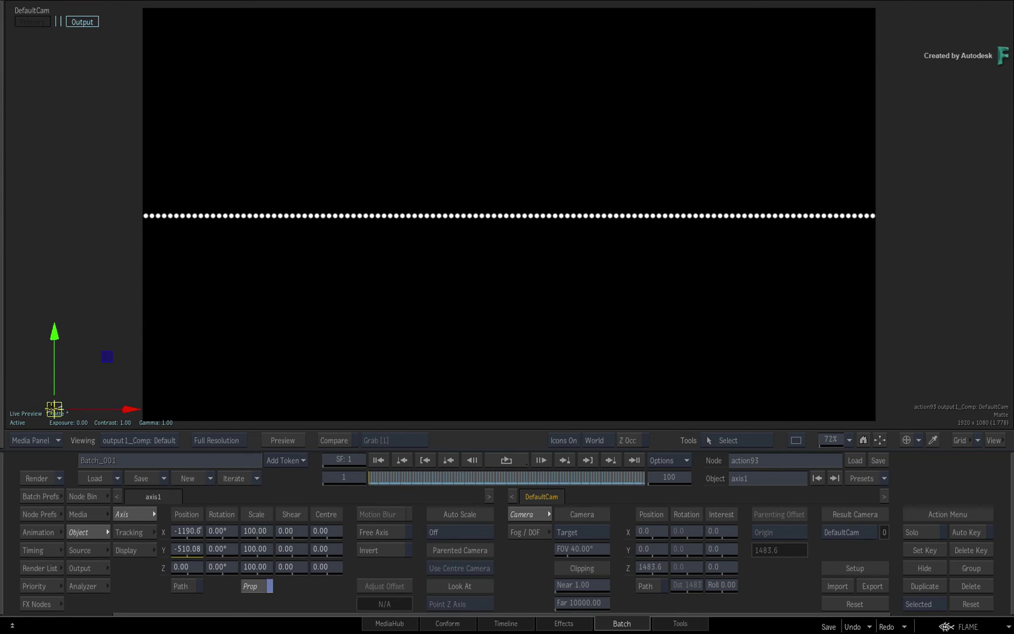
right_click(193, 549)
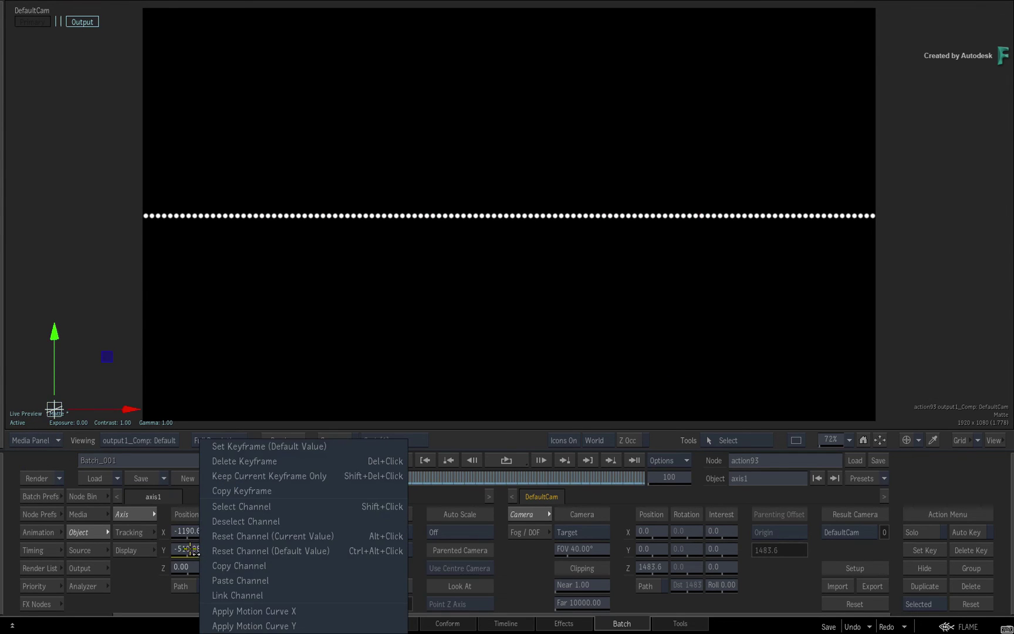
click(251, 623)
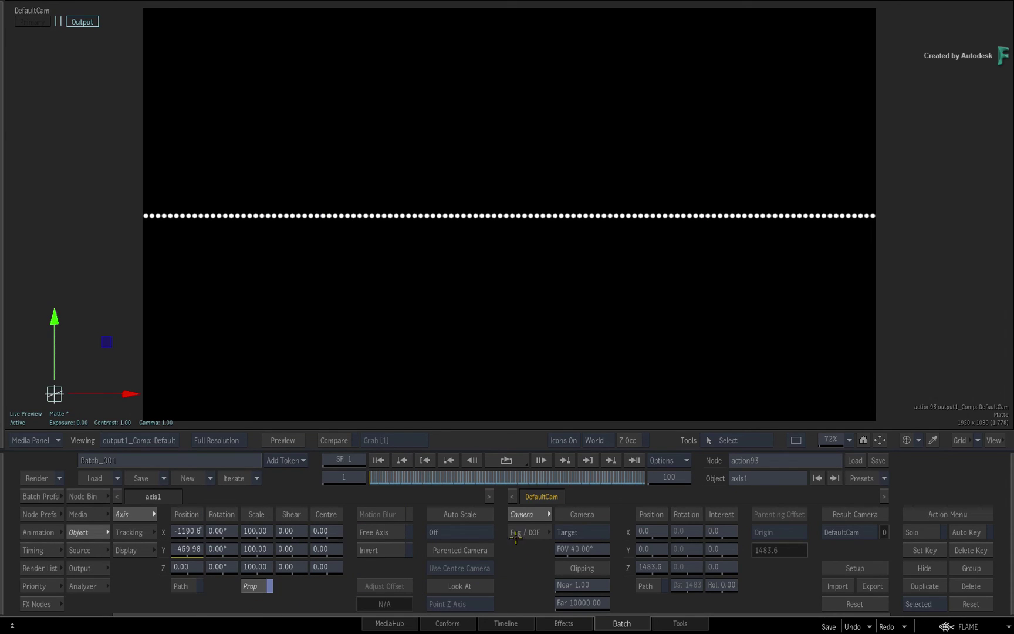
click(512, 459)
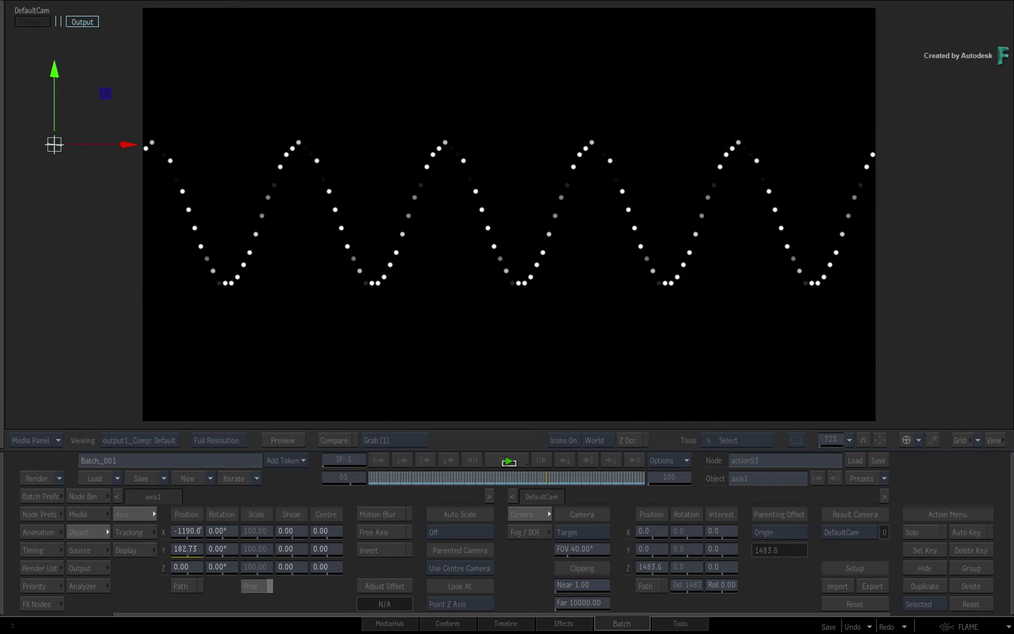
key(space)
click(378, 460)
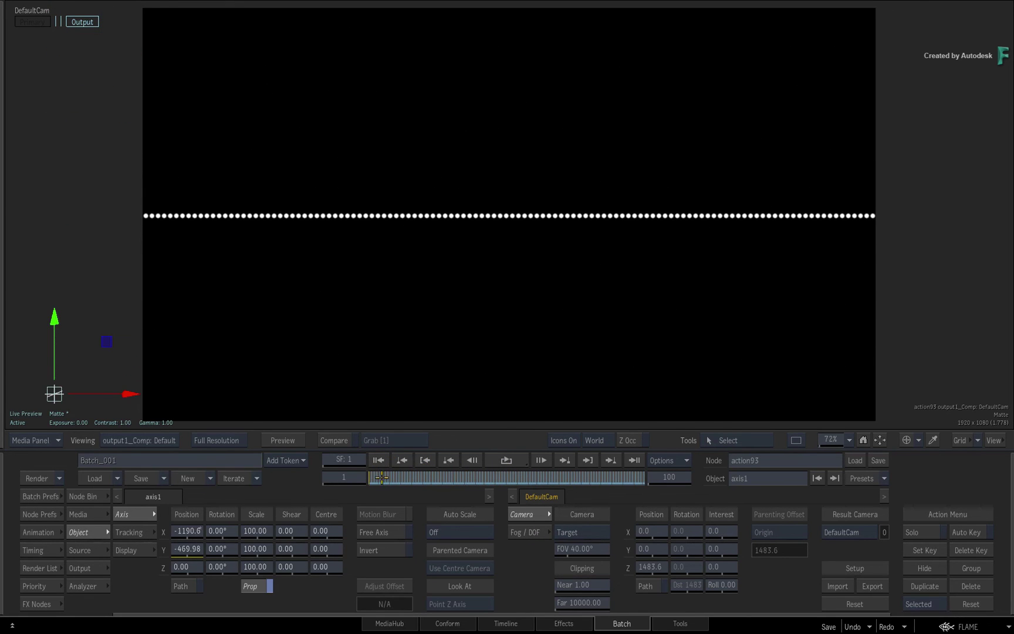
key(space)
drag(396, 474, 472, 476)
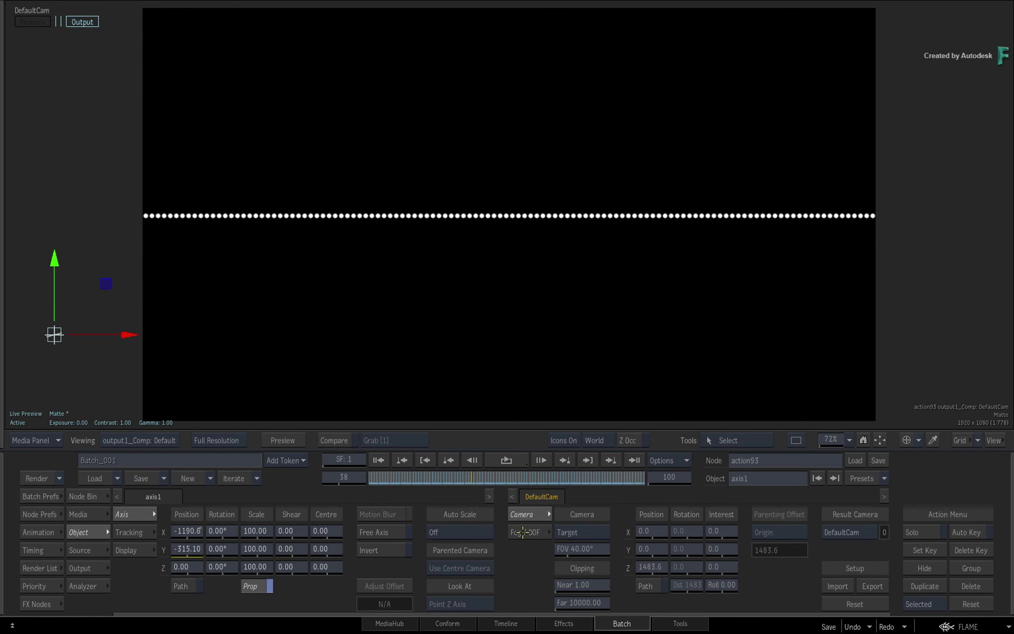